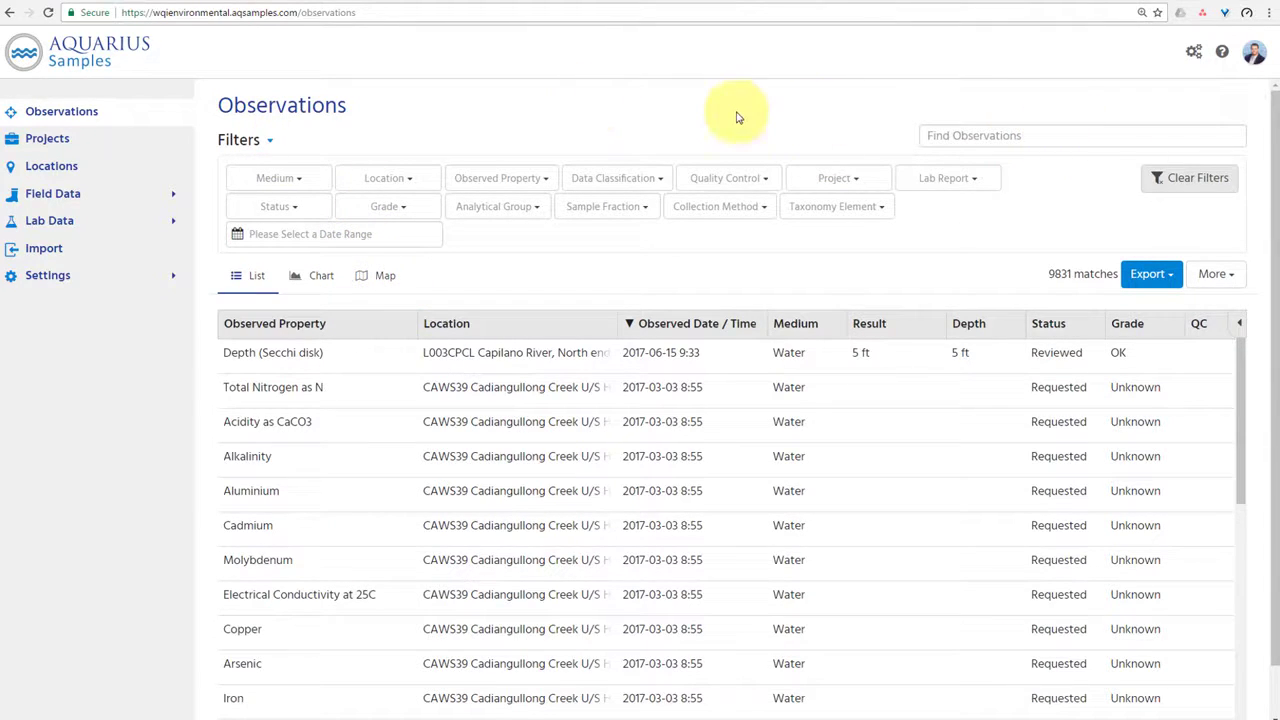
Search the observations for "Copper", with the filter options kept expanded.
left_click(270, 145)
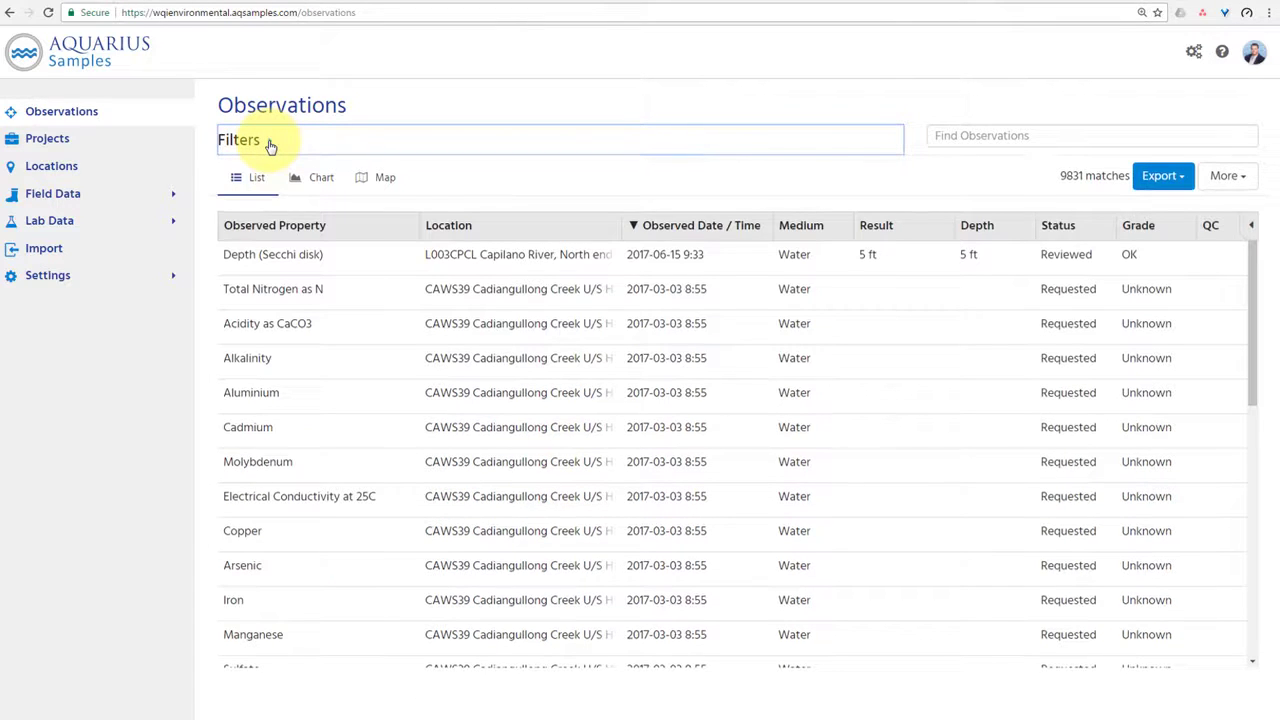
left_click(270, 145)
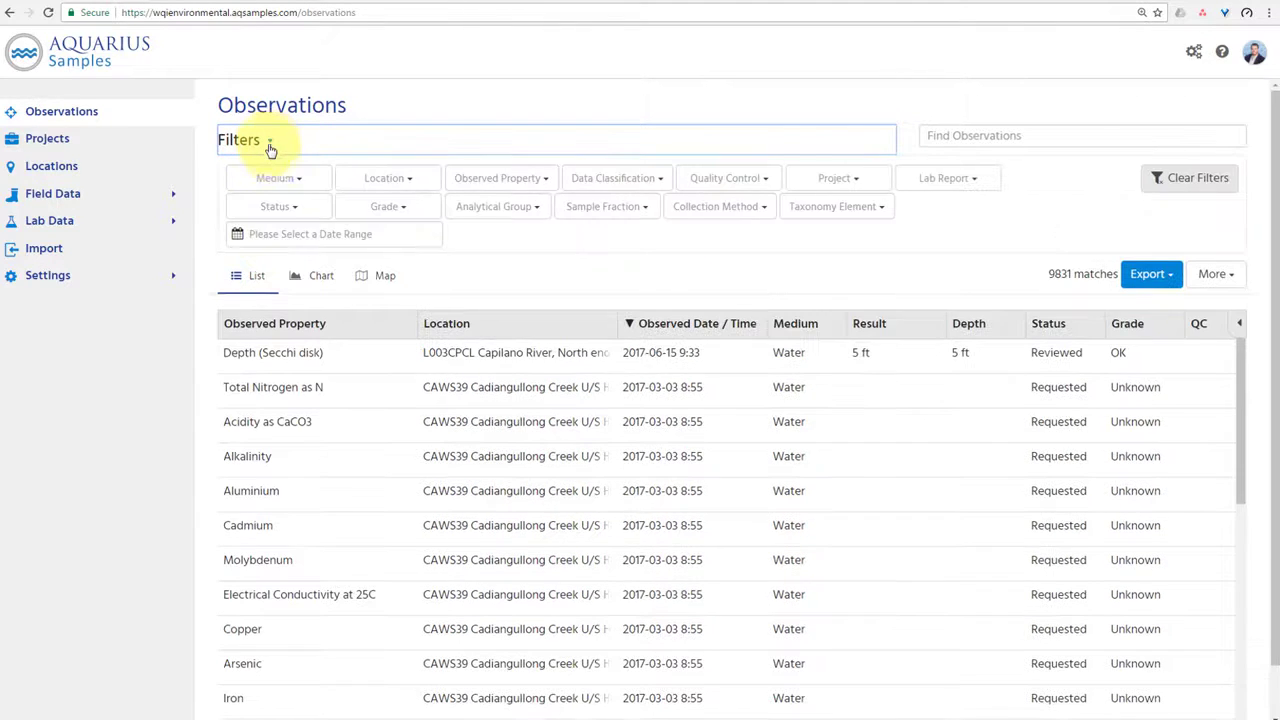
left_click(966, 137)
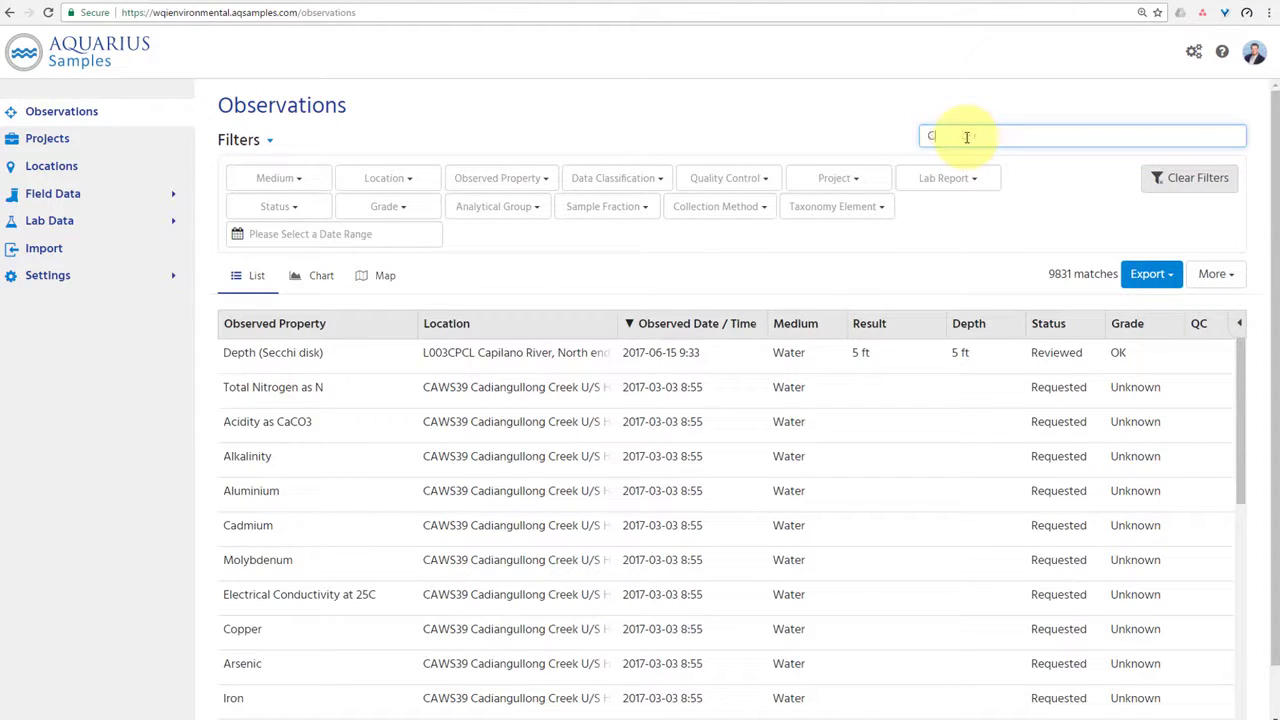
key("Return")
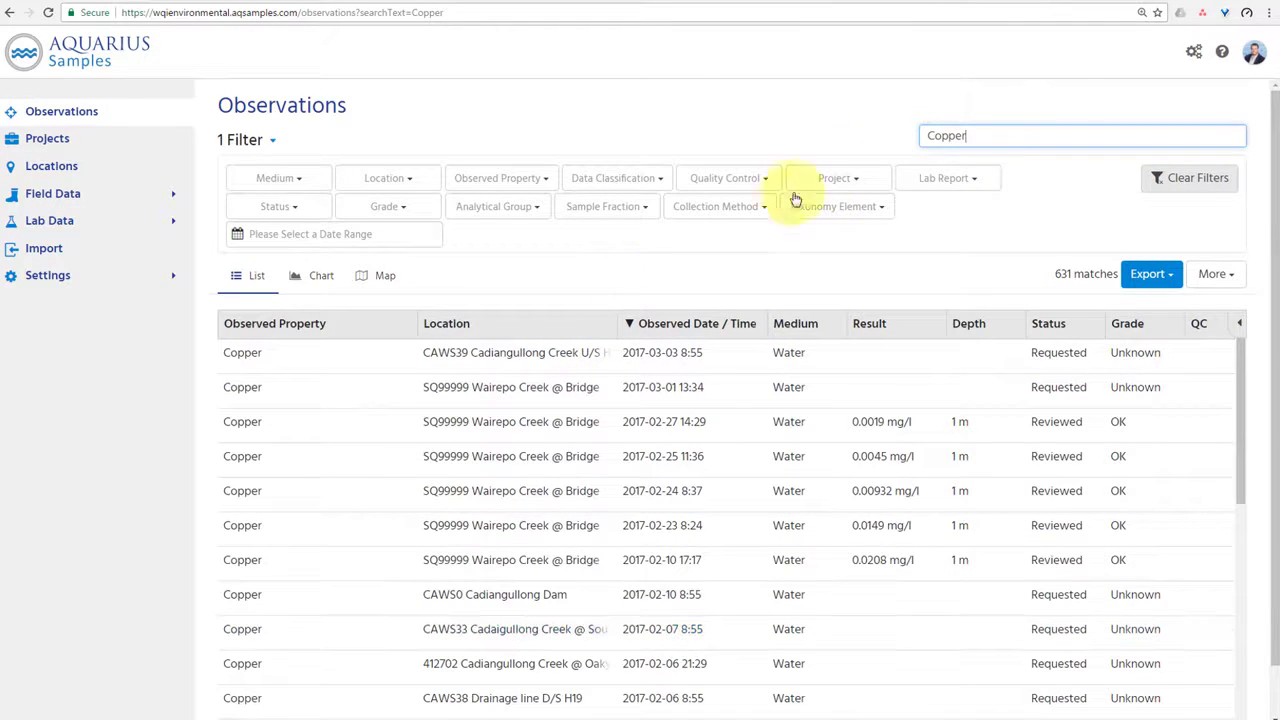
Replace the observation search text with "creek" and look through the matching records.
left_click_drag(986, 134, 890, 148)
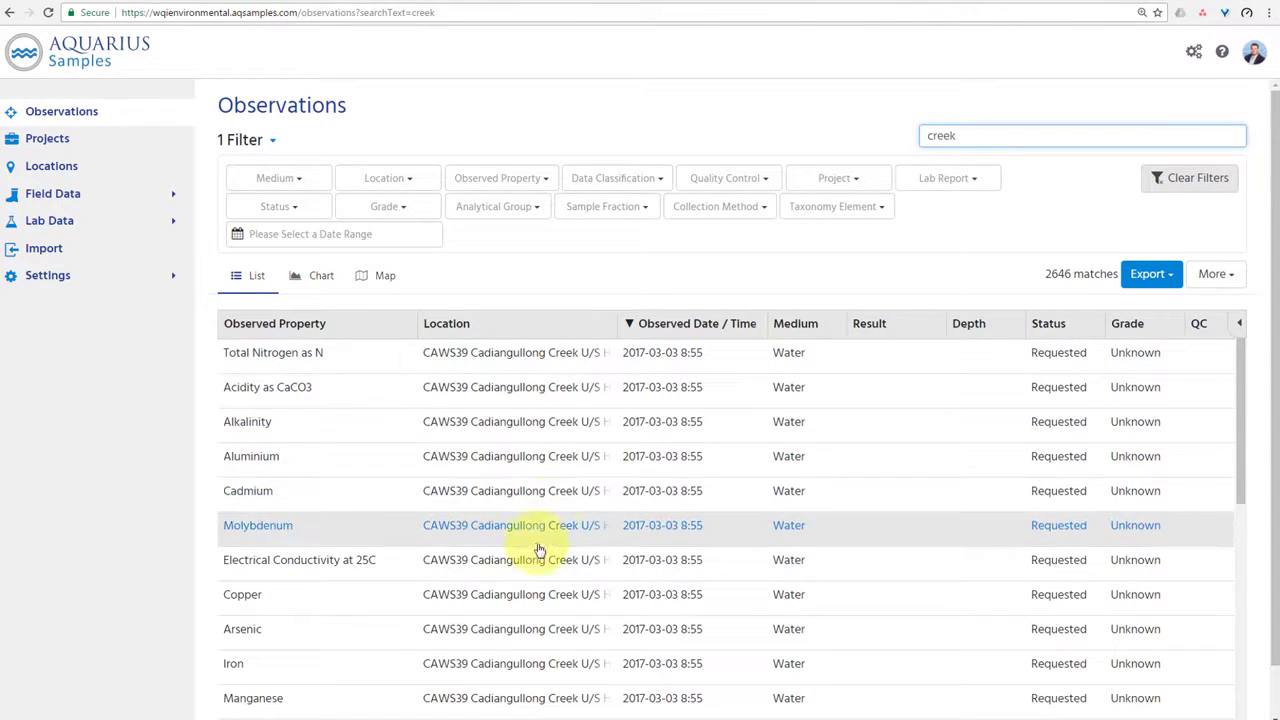
scroll(578, 600, "down", 5)
scroll(578, 600, "down", 1)
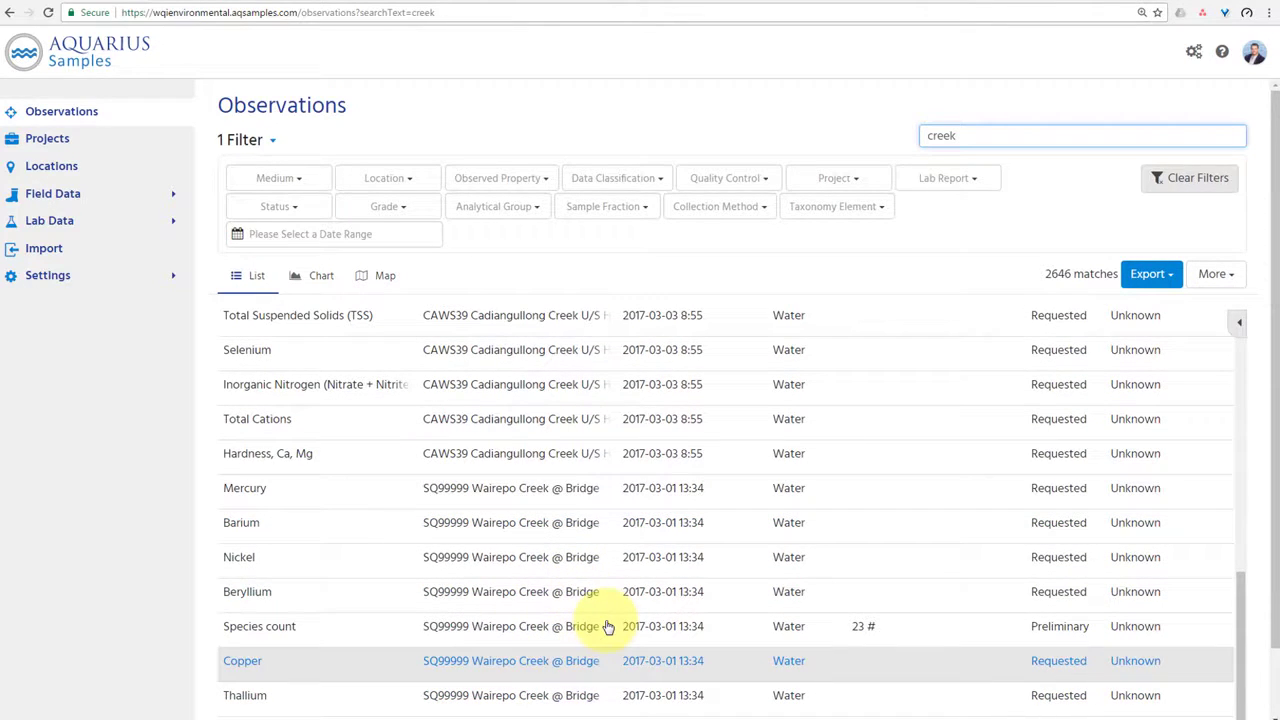
scroll(1214, 557, "up", 5)
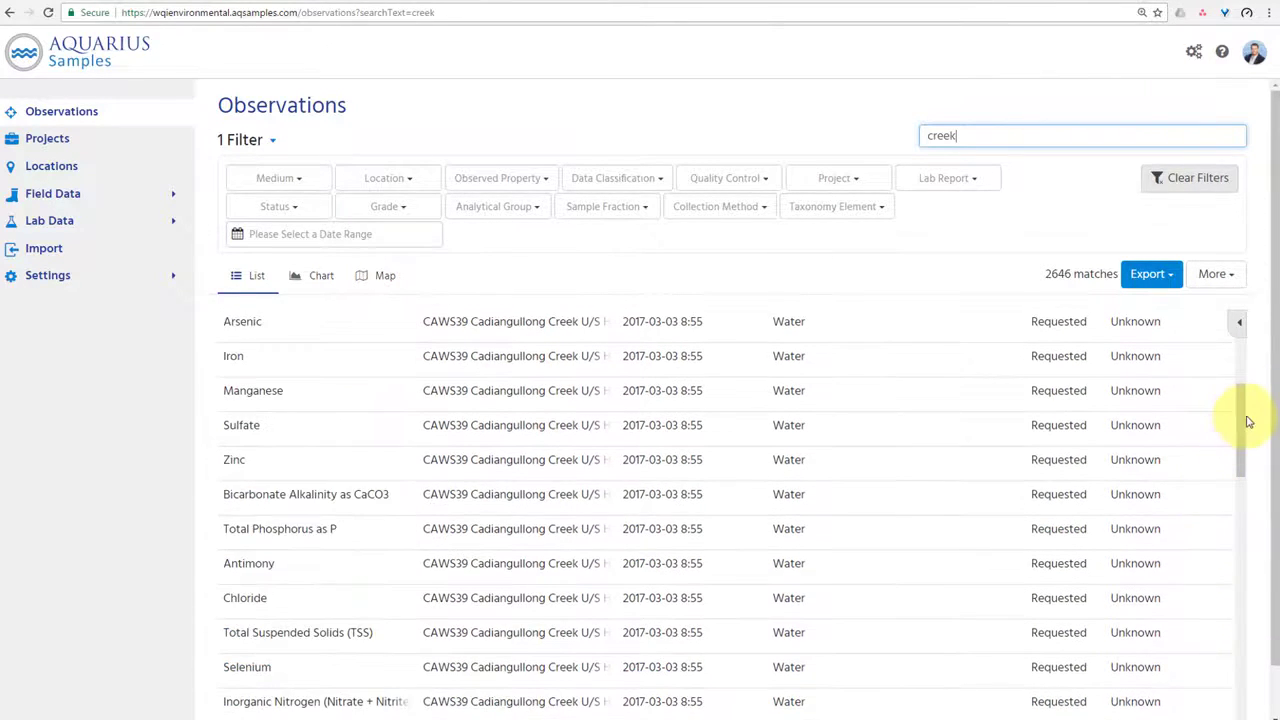
scroll(1245, 415, "up", 5)
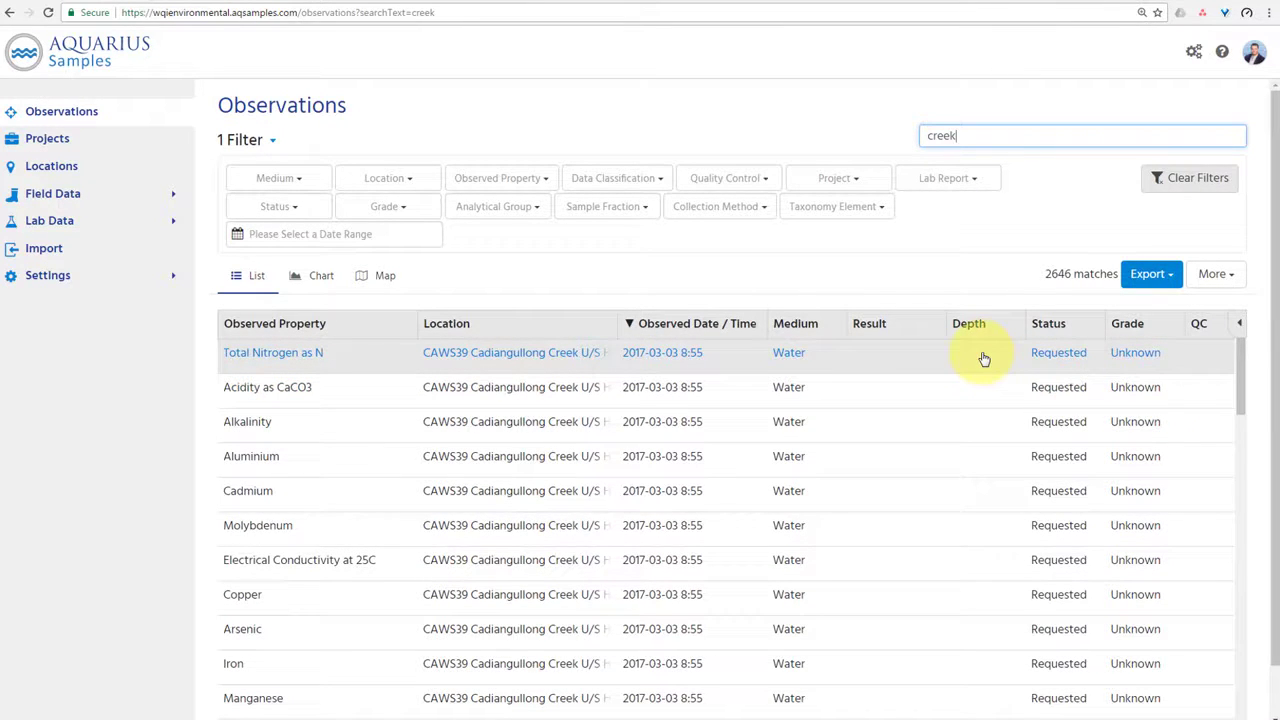
Clear the search and filter the observations by the location SQ99999 Wairepo Creek @ Bridge, found with "999".
left_click(1170, 183)
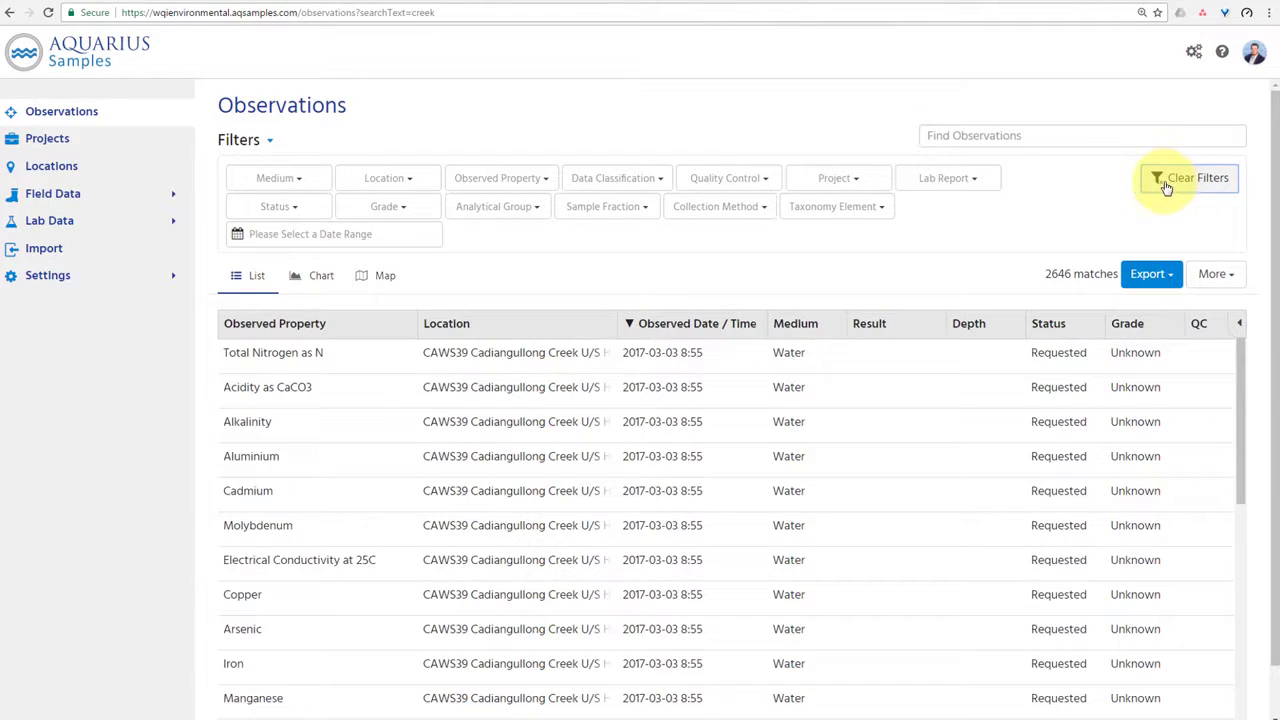
left_click(410, 180)
type("999")
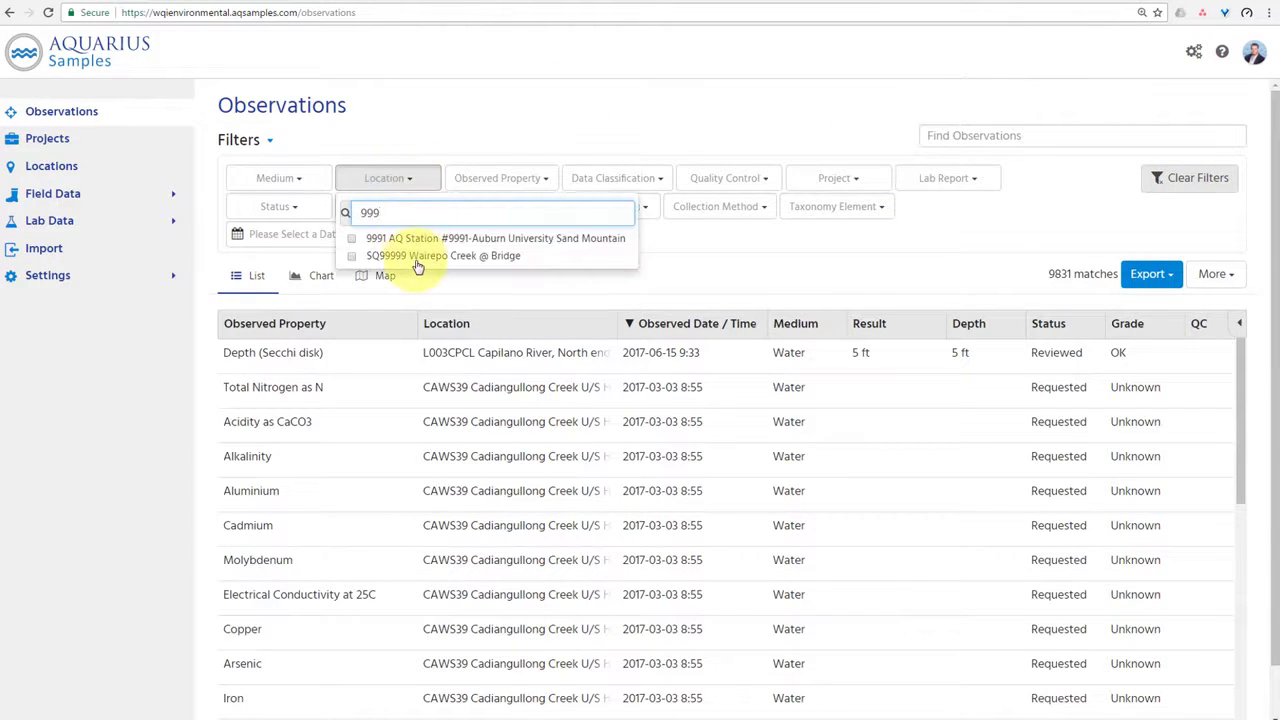
left_click(418, 258)
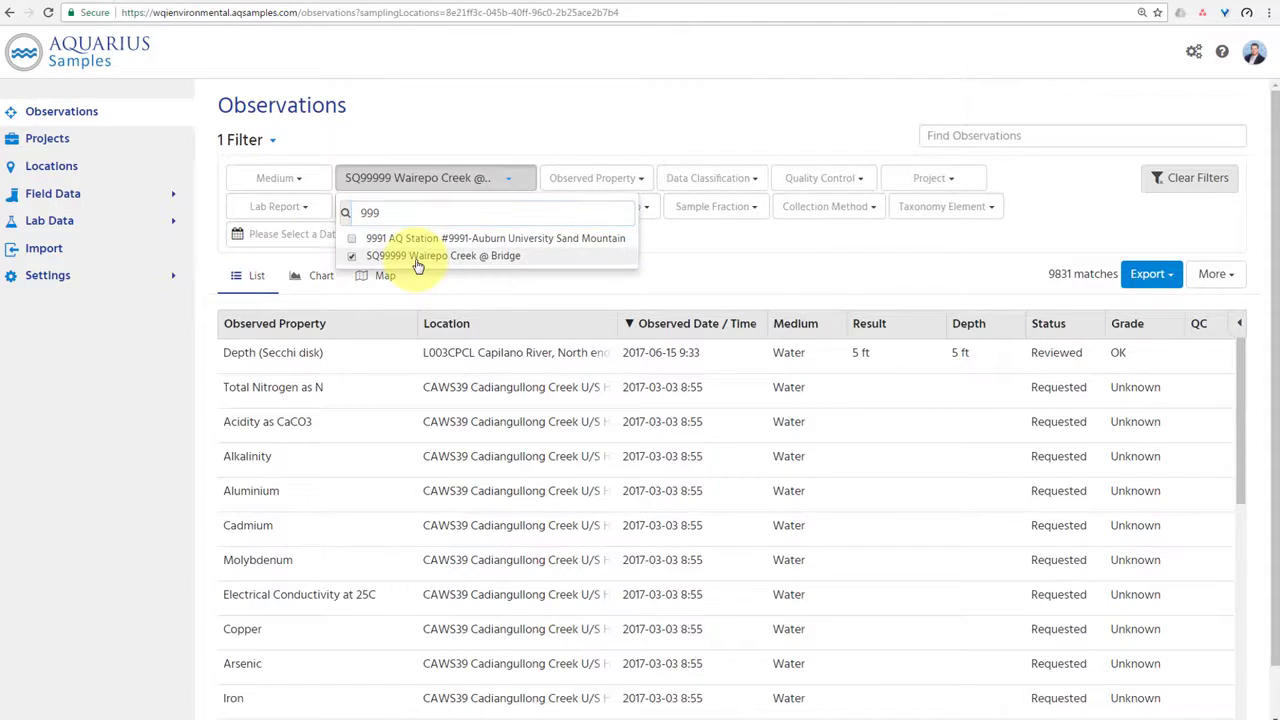
Search the observed properties for "nitrate" and filter the observations by Nitrate as N.
left_click(610, 182)
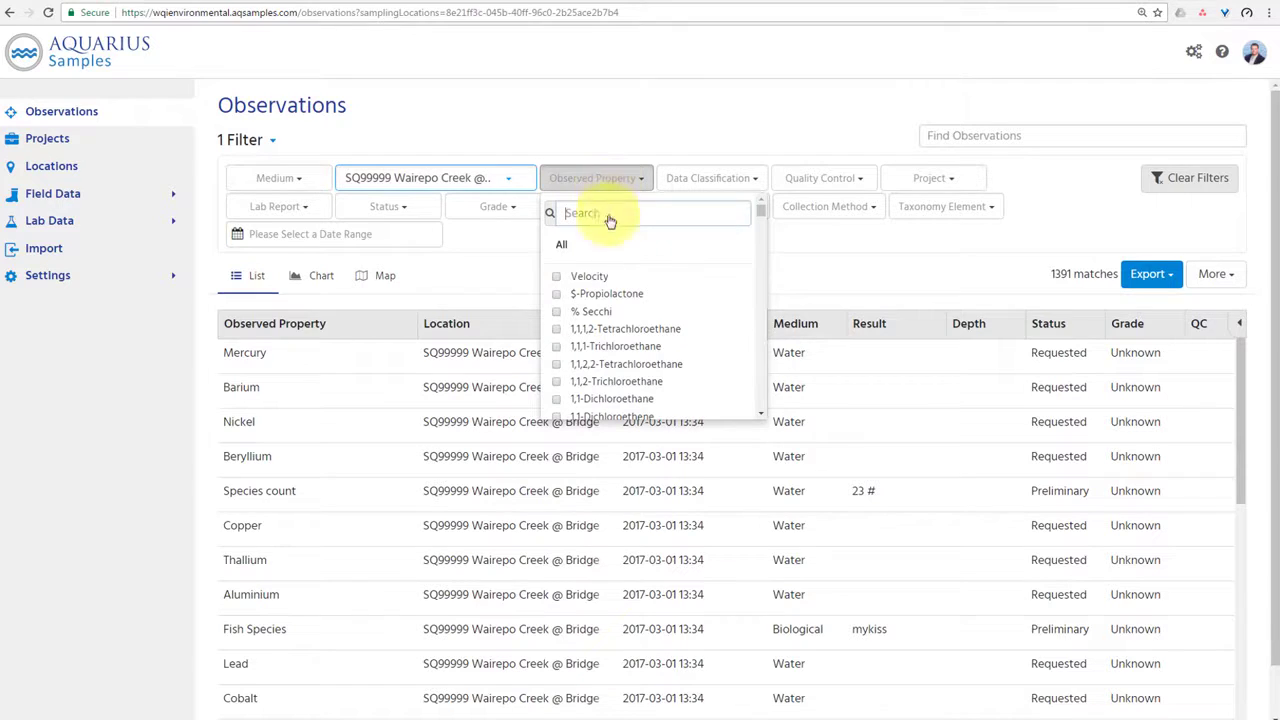
type("nitrate")
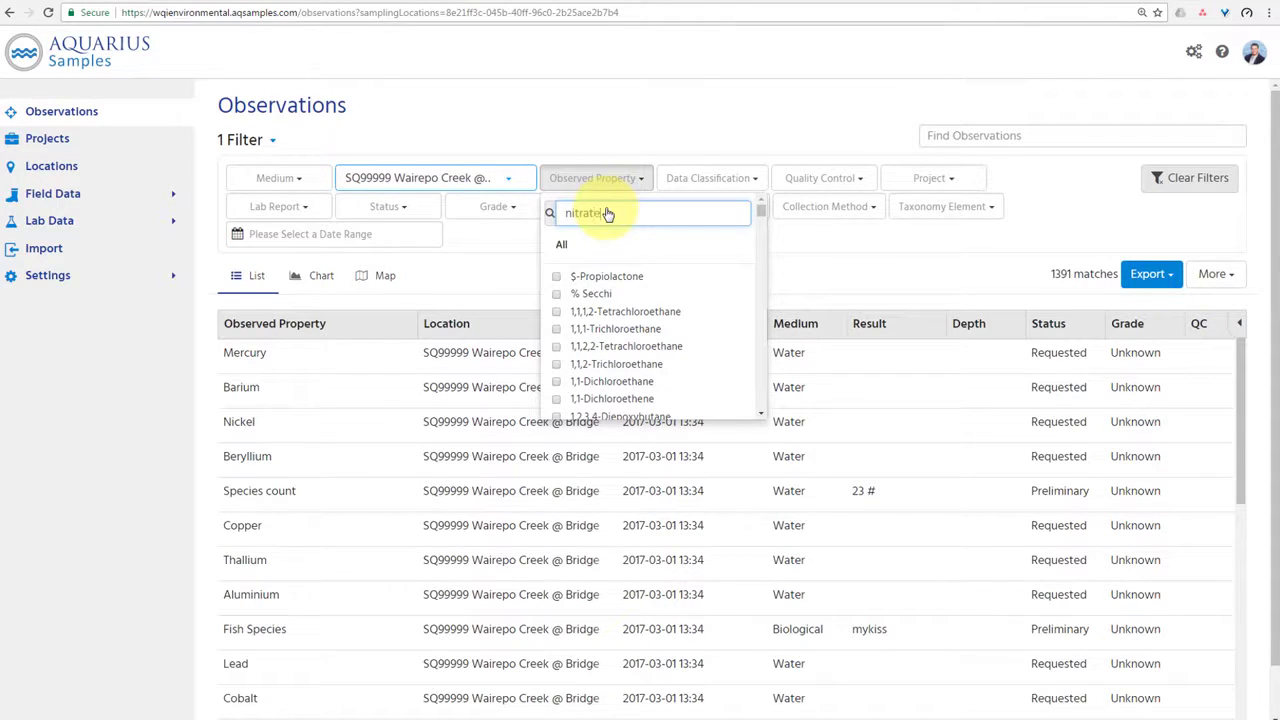
left_click(606, 294)
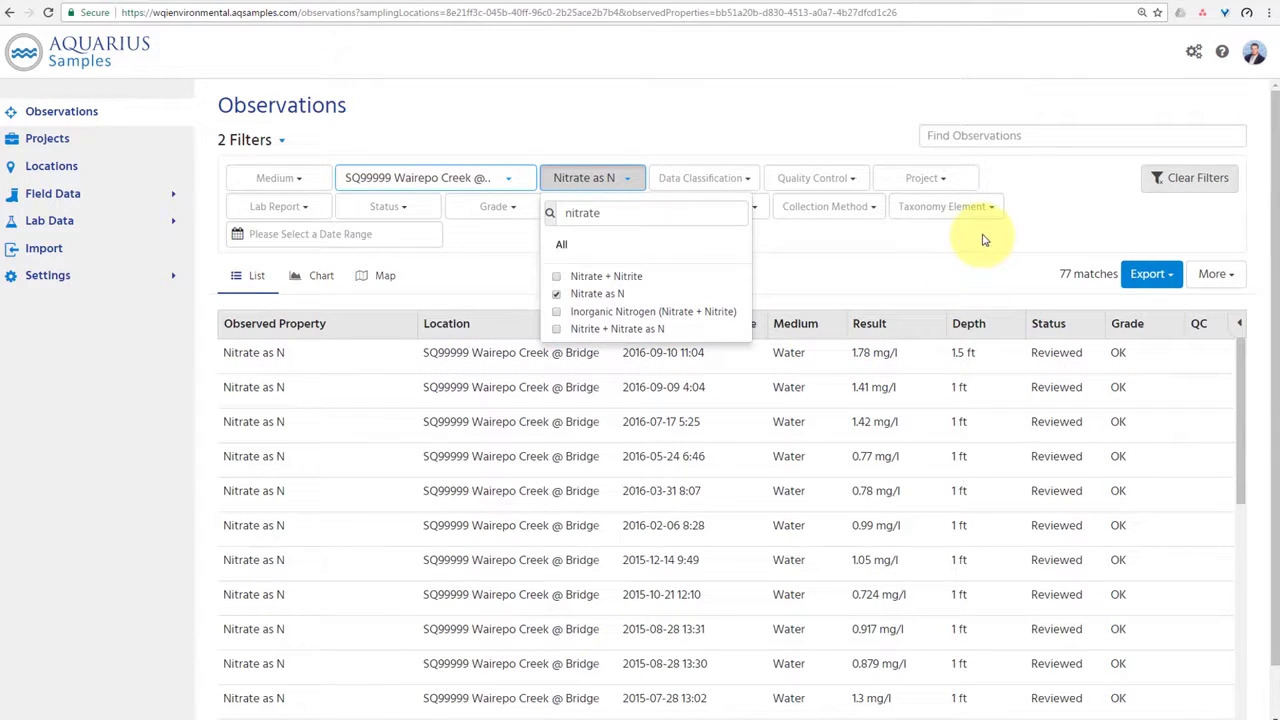
Look at the available Status and Grade filter options without selecting any of them.
left_click(398, 207)
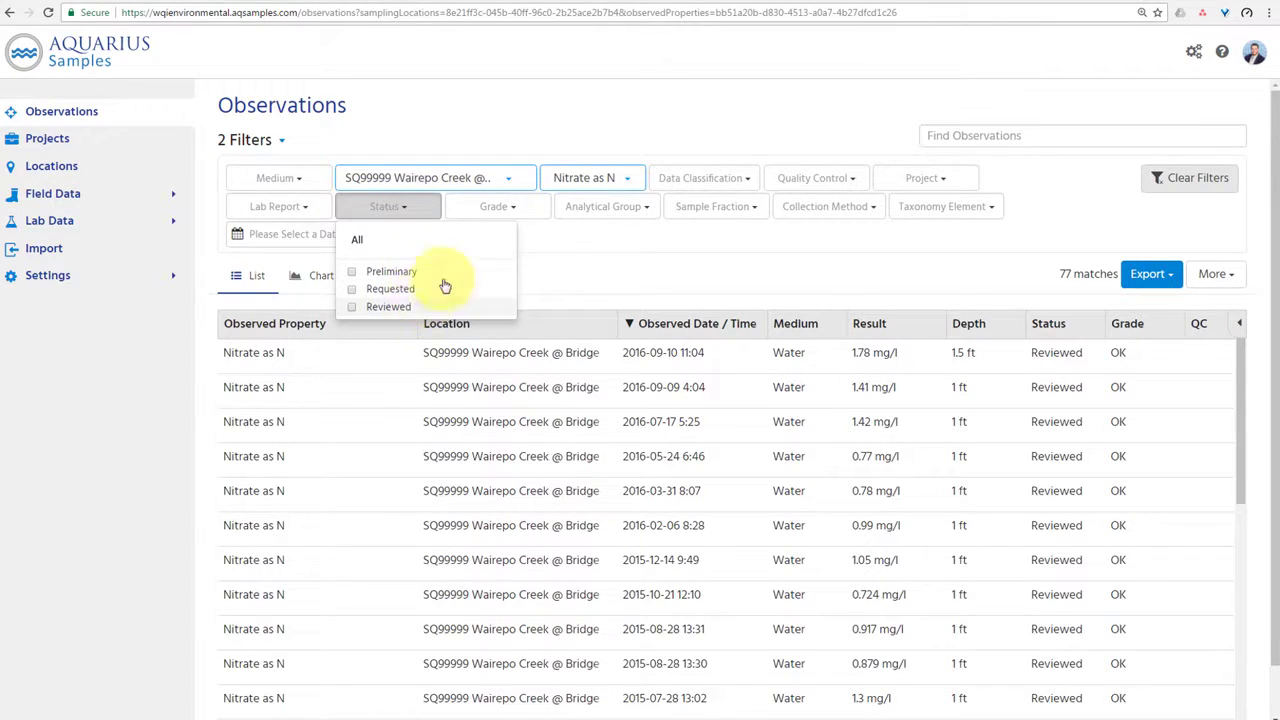
left_click(491, 208)
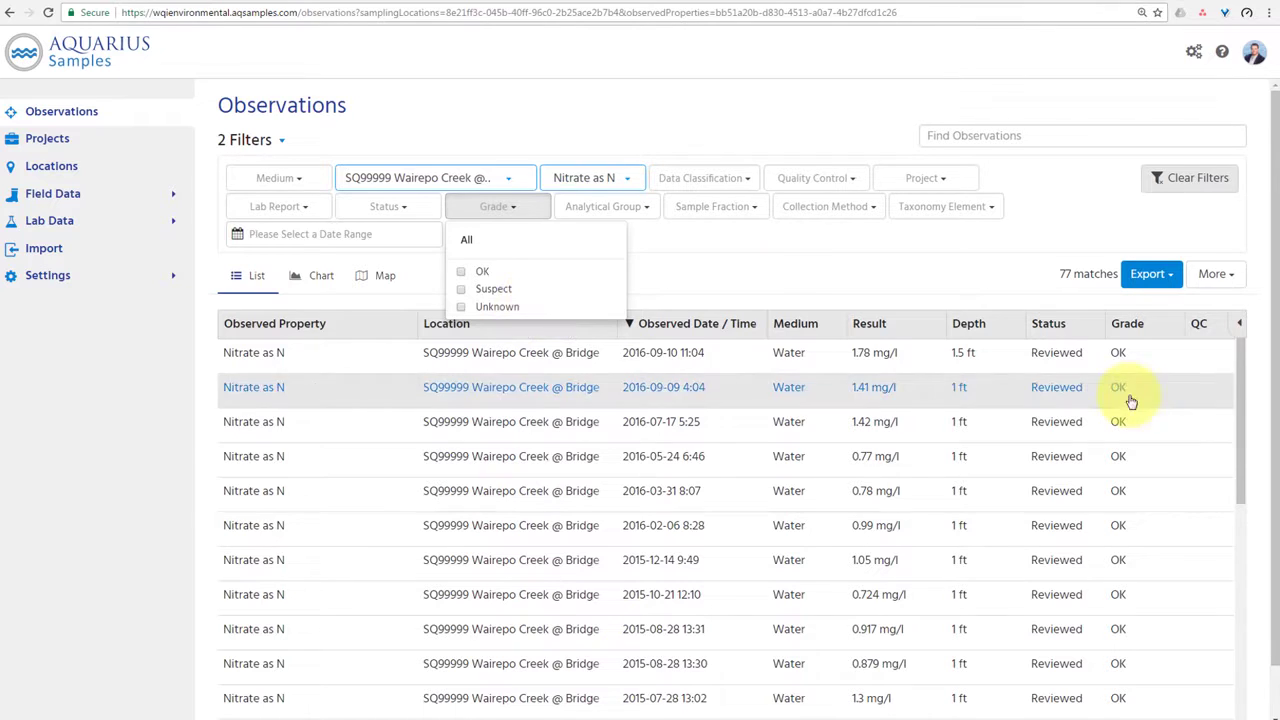
left_click(809, 257)
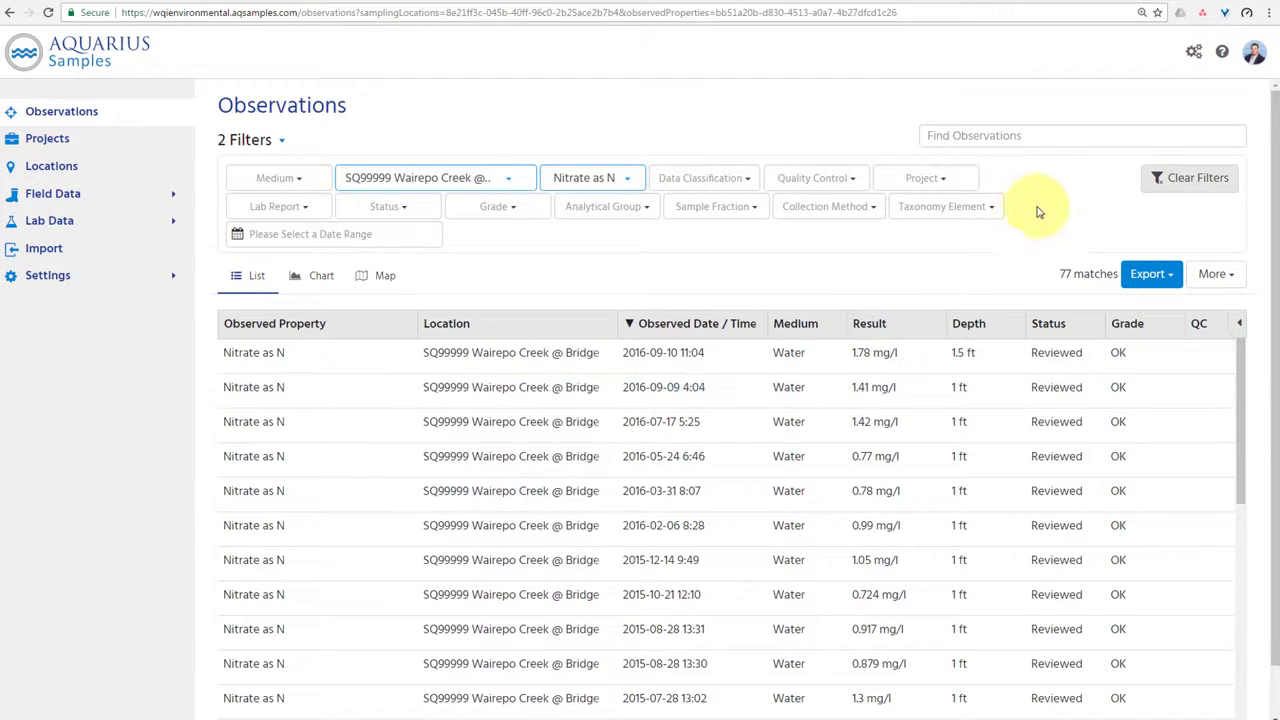
Examine the quality flags throughout the filtered Nitrate as N observations and check the available export formats.
key("ctrl+minus")
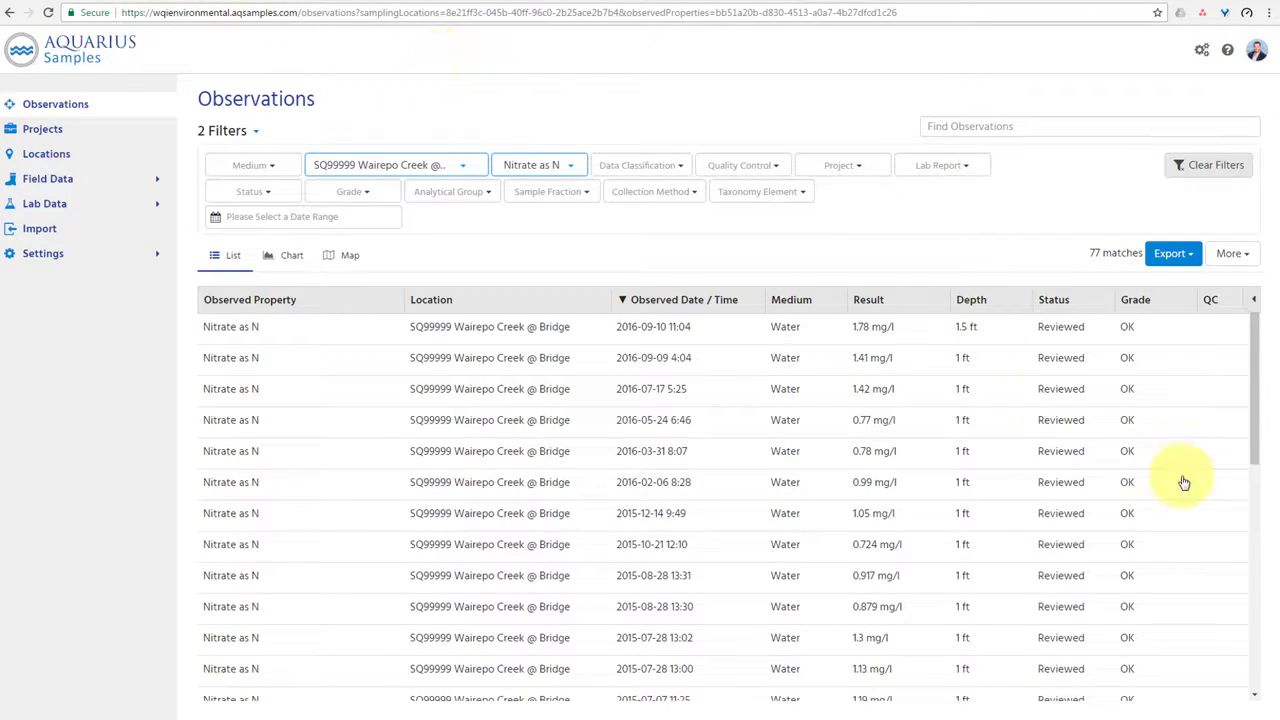
left_click_drag(1257, 401, 1230, 509)
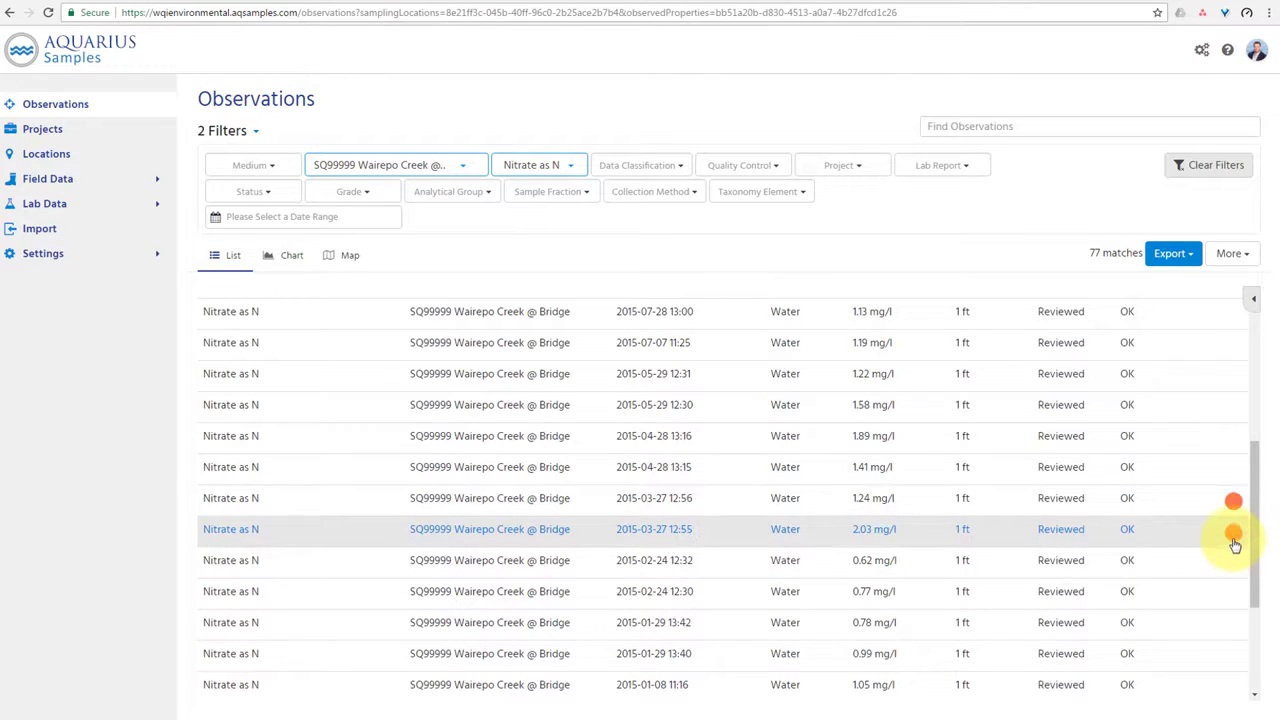
mouse_move(1235, 543)
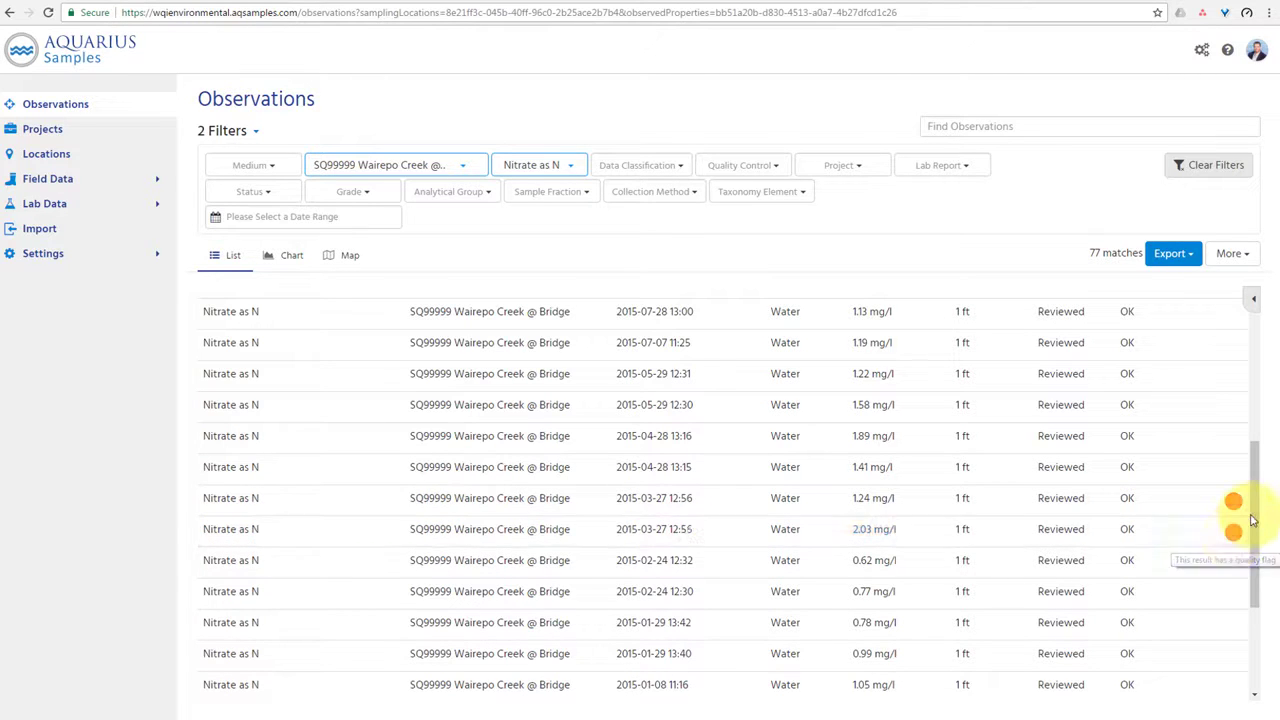
left_click_drag(1260, 543, 1258, 627)
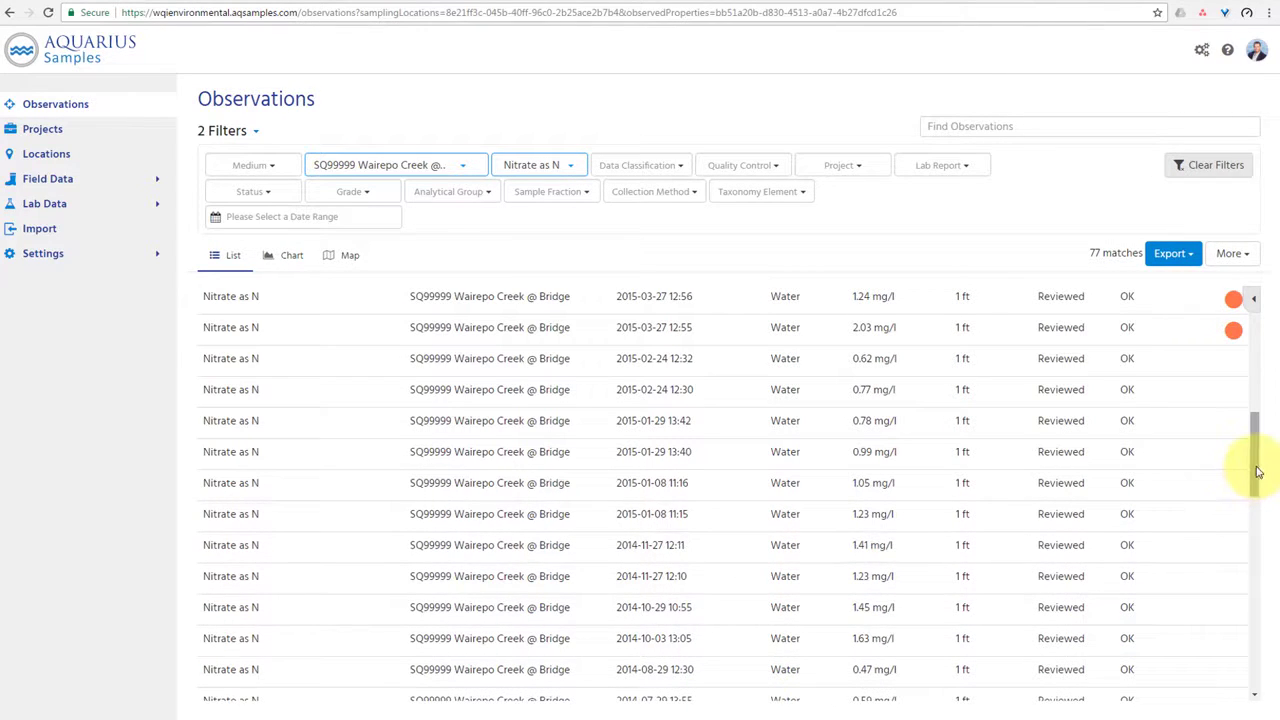
left_click_drag(1251, 479, 1261, 672)
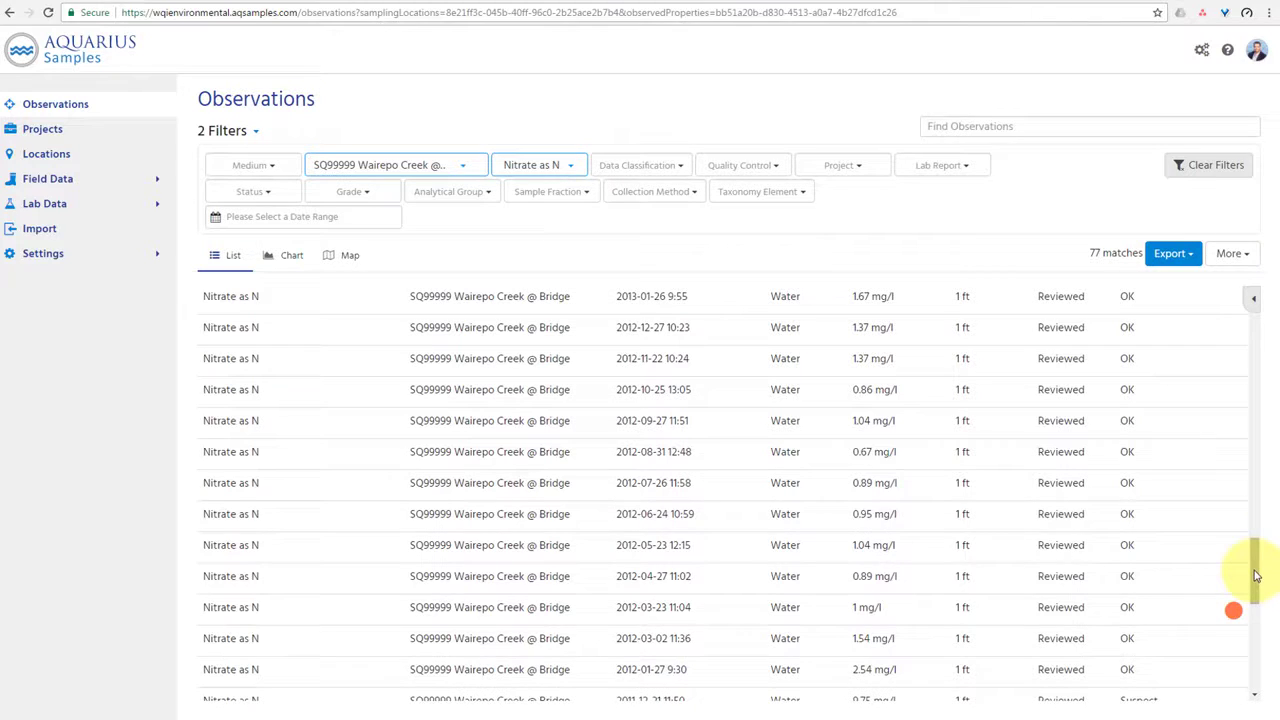
left_click_drag(1256, 576, 1249, 666)
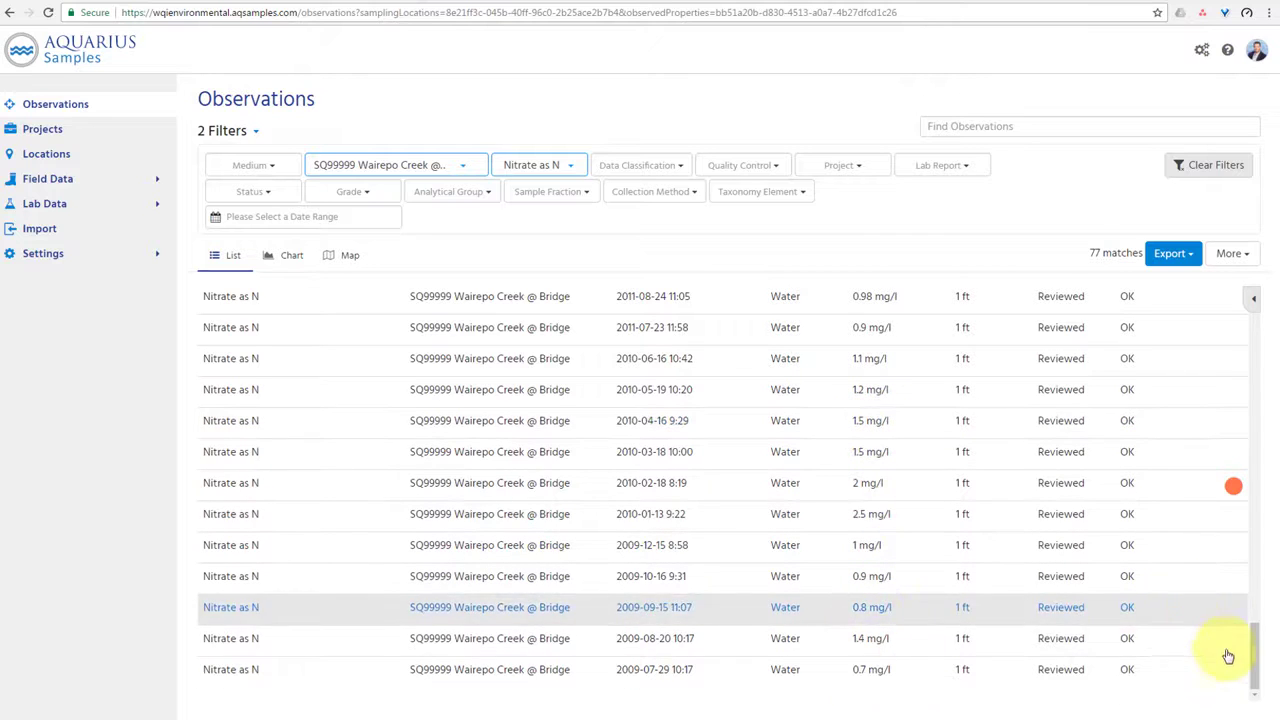
left_click_drag(1254, 673, 1256, 322)
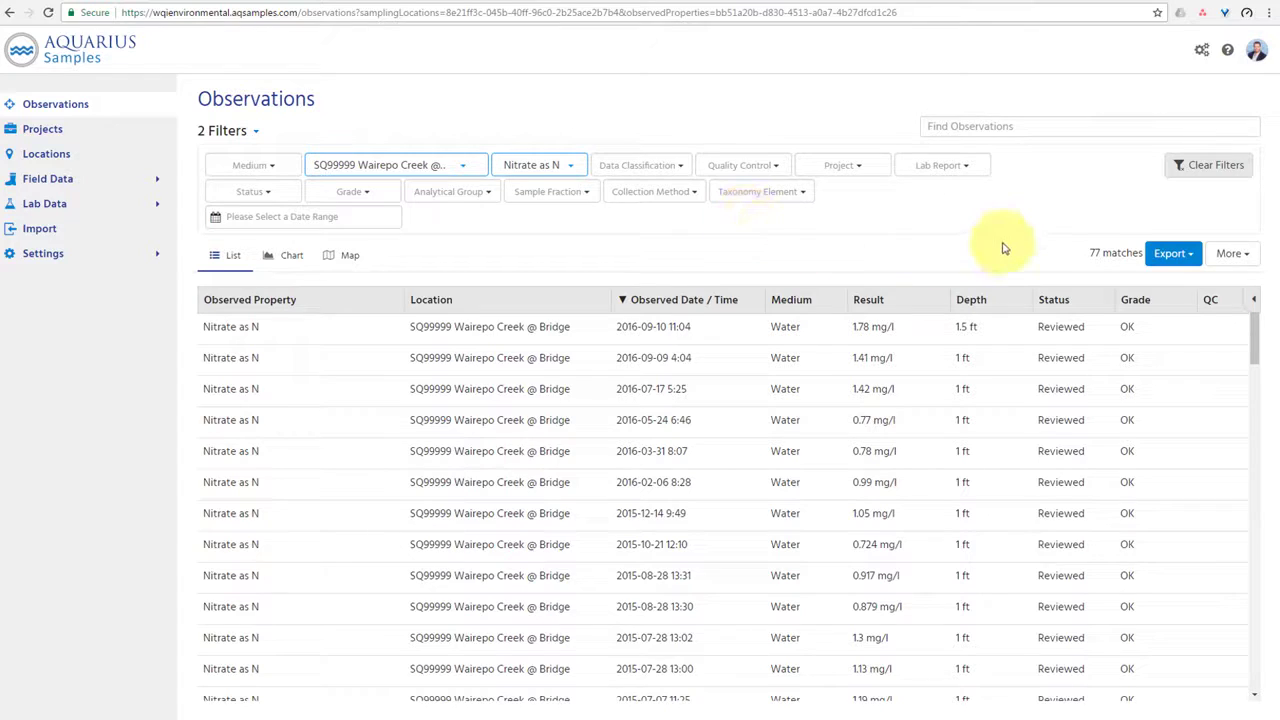
left_click(1179, 256)
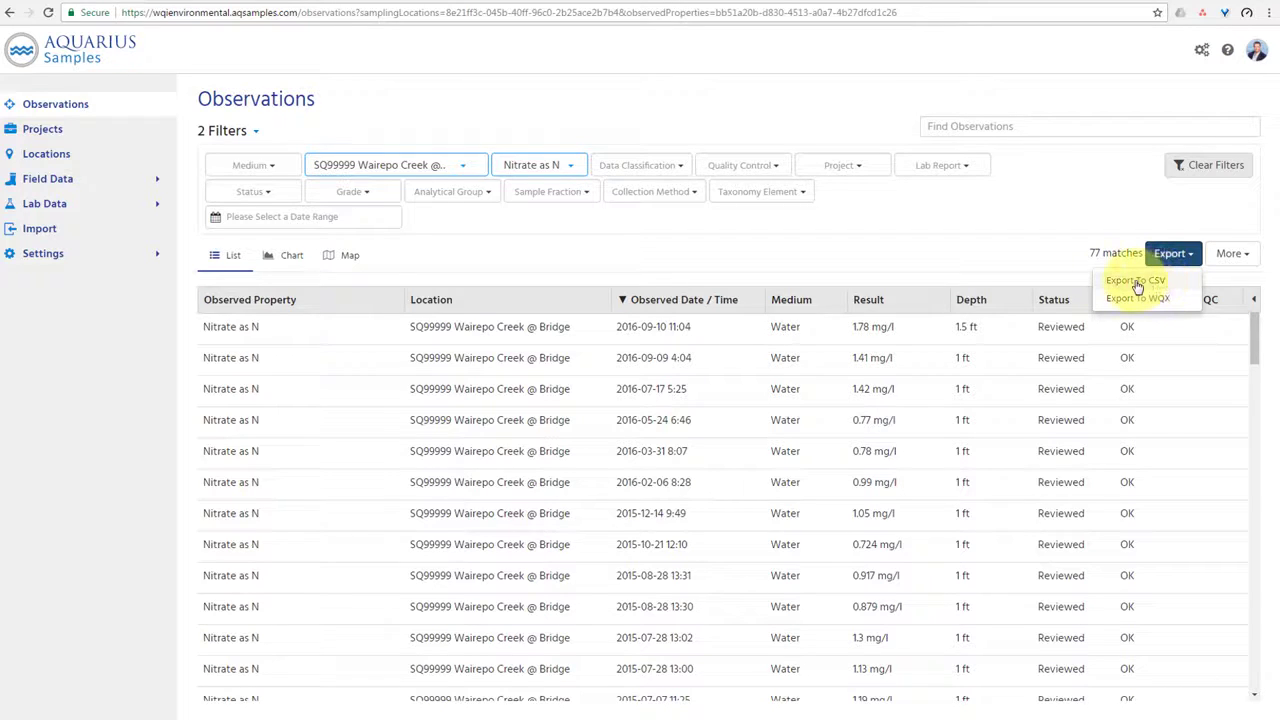
left_click(1059, 217)
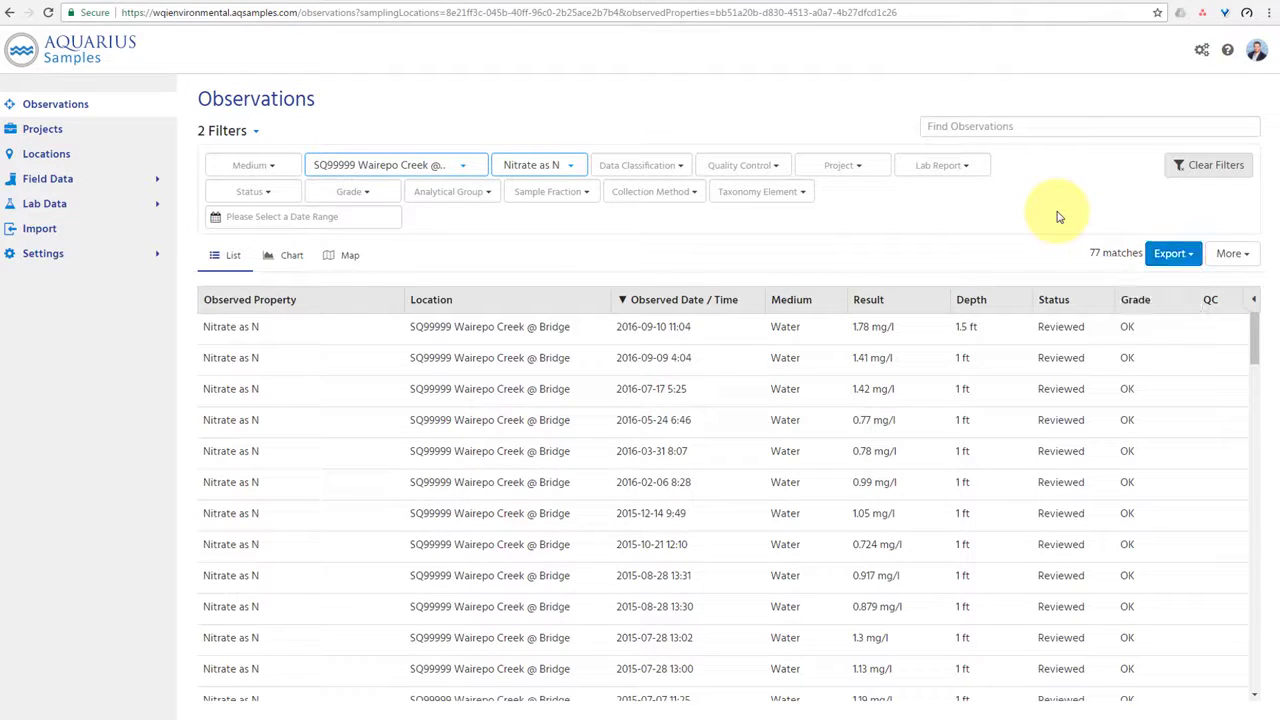
Restrict the filtered observations to those with the status Reviewed.
left_click(266, 196)
left_click(262, 284)
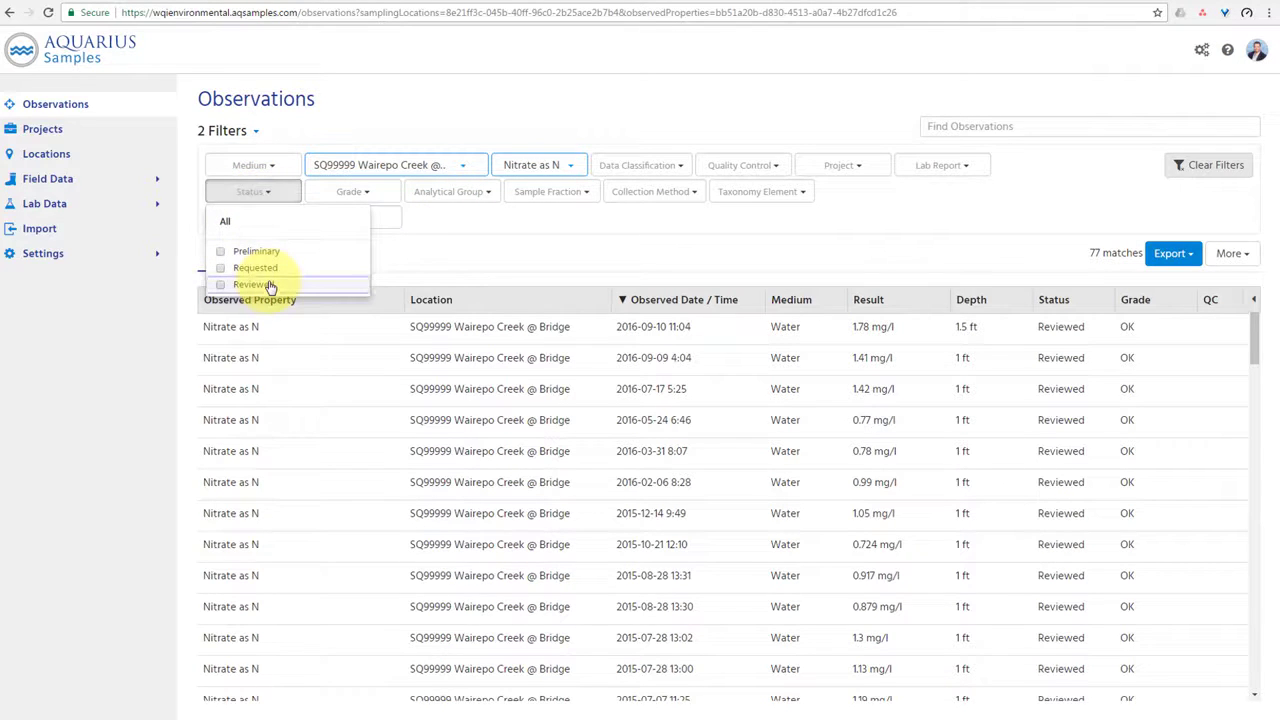
left_click(476, 233)
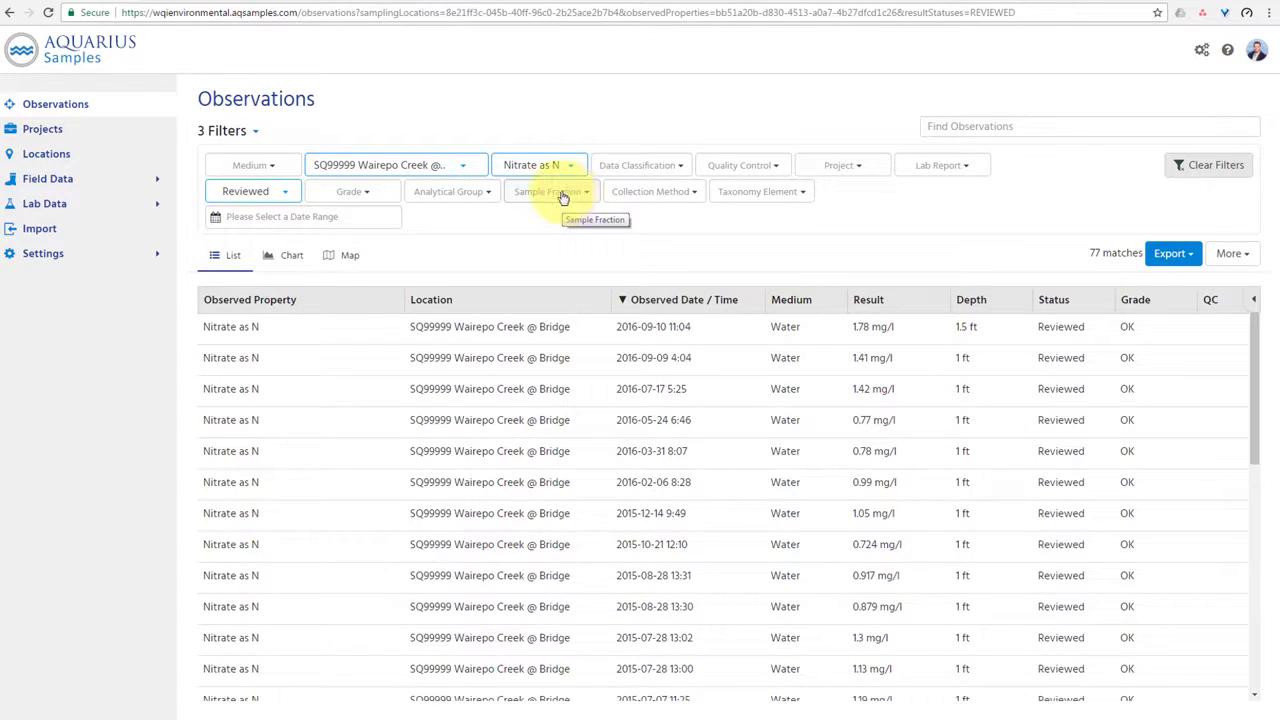
Look at the Sample Fraction, Analytical Group and Collection Method filter options without selecting any.
left_click(563, 198)
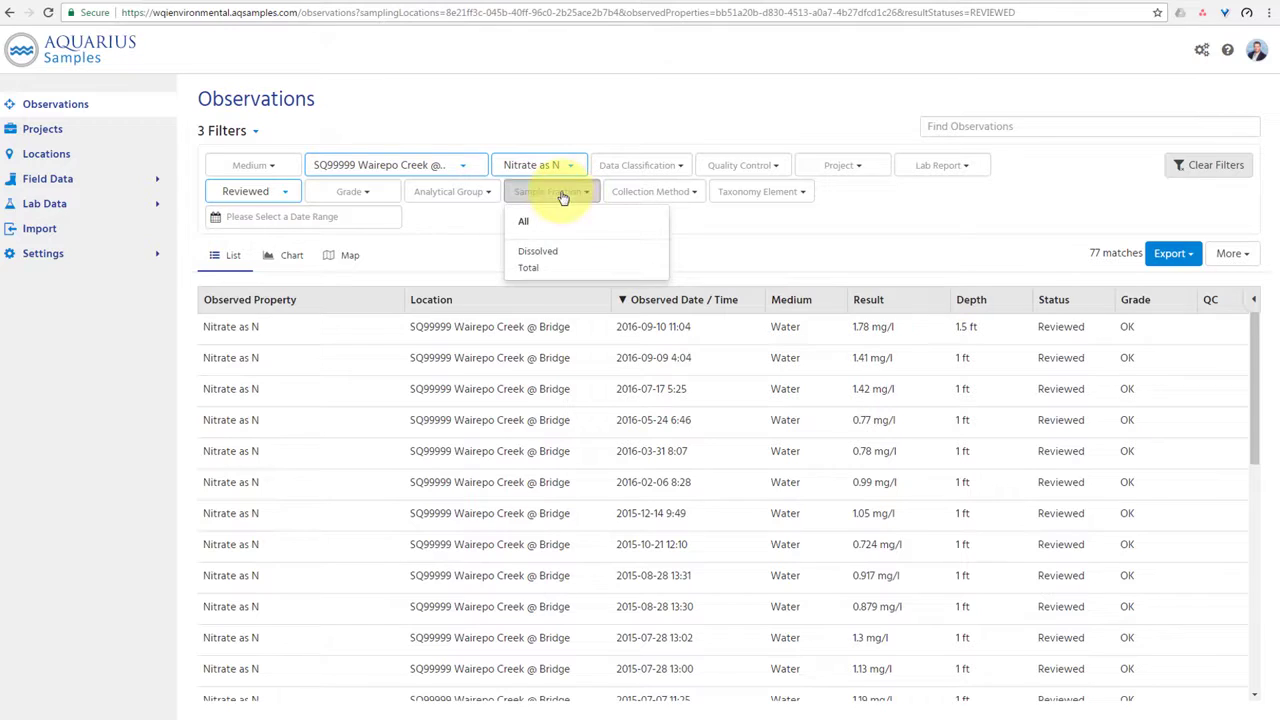
left_click(466, 197)
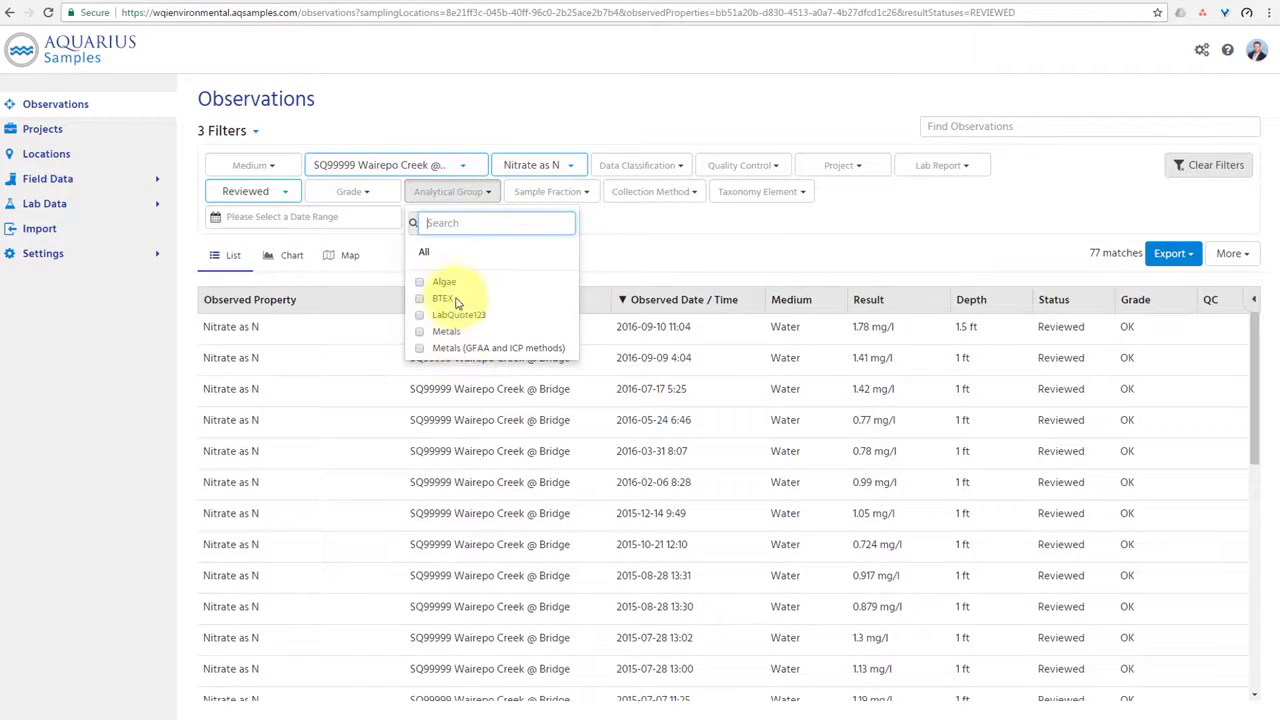
left_click(680, 193)
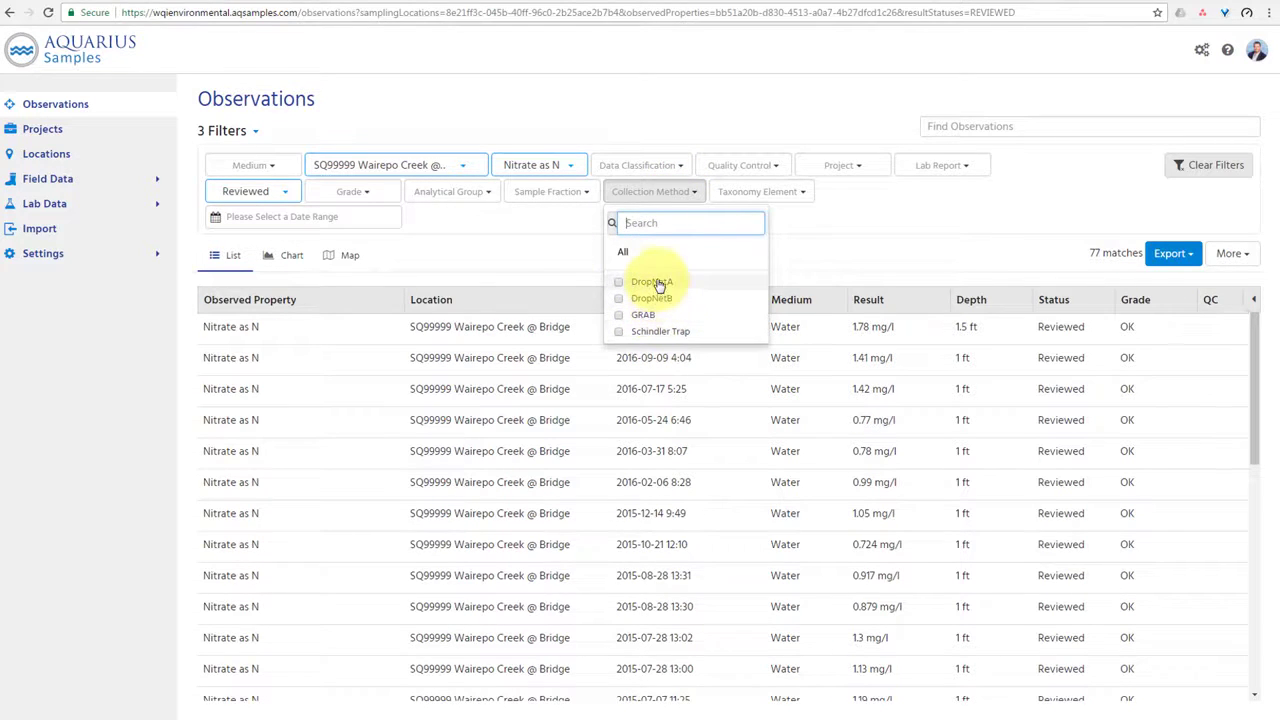
left_click(835, 226)
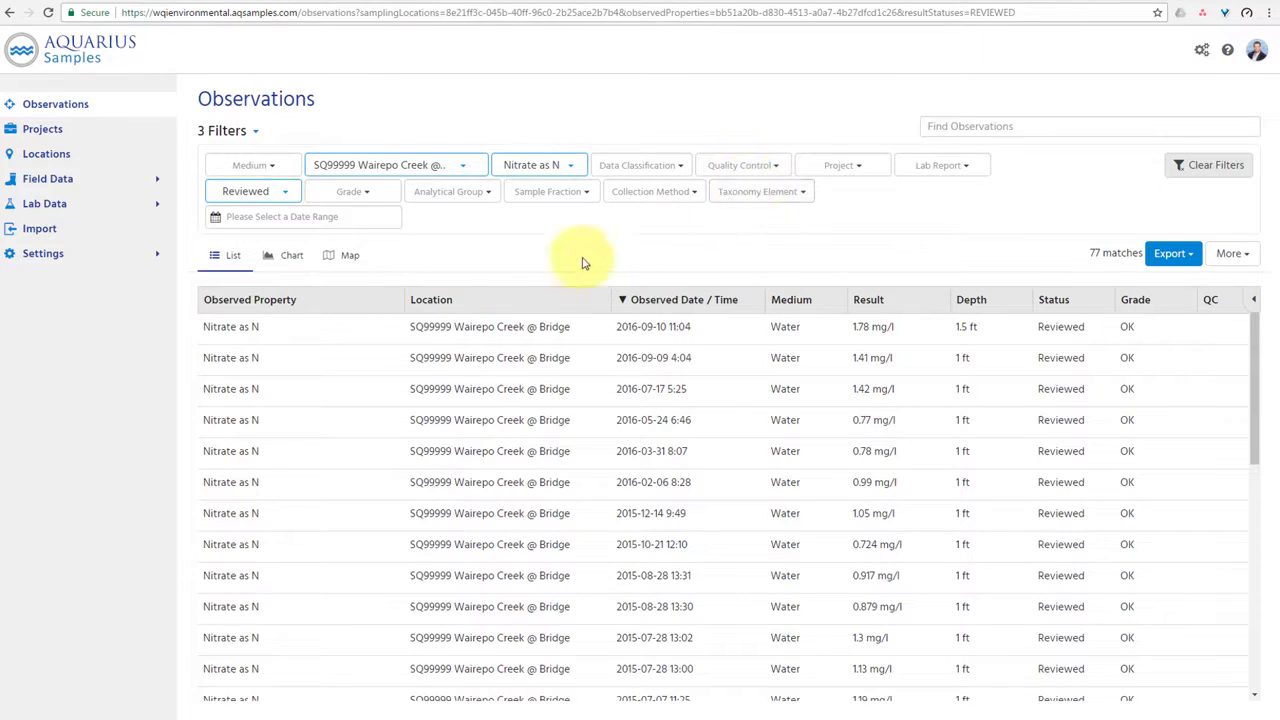
Filter the observations by the custom date range 2015-03-02 to 2017-03-02.
left_click(351, 219)
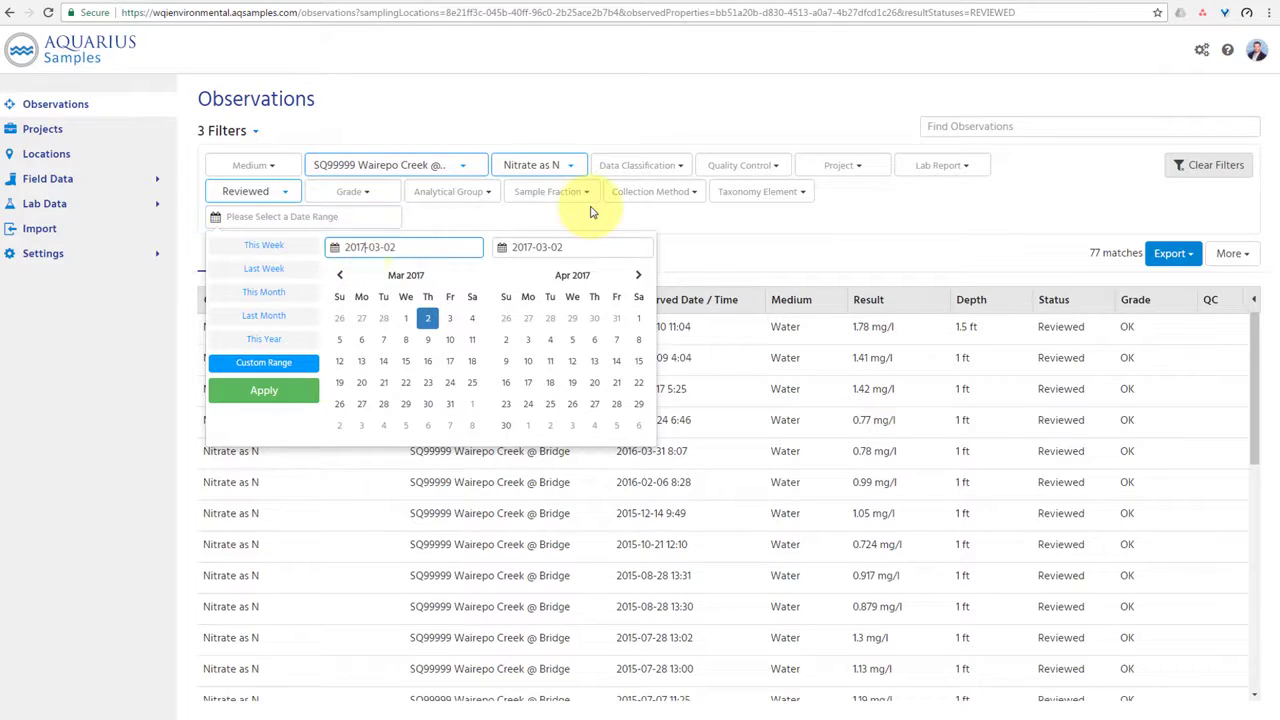
key("BackSpace")
type("5")
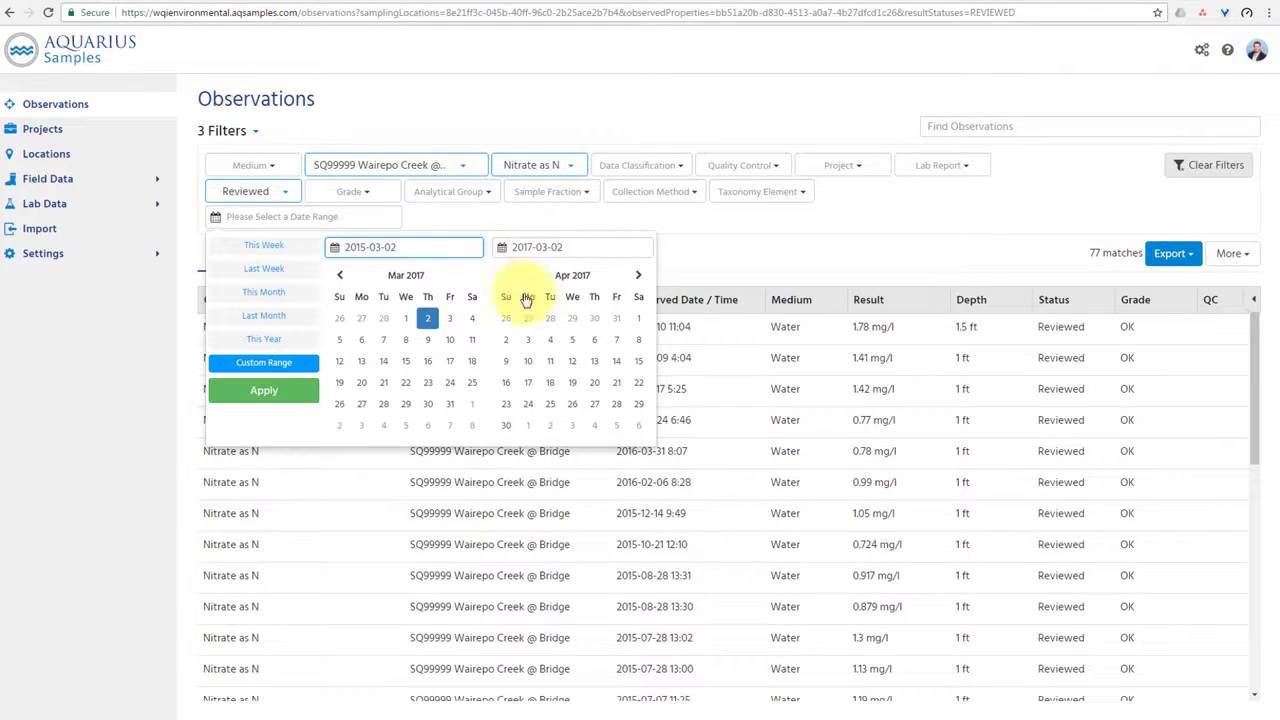
left_click(253, 398)
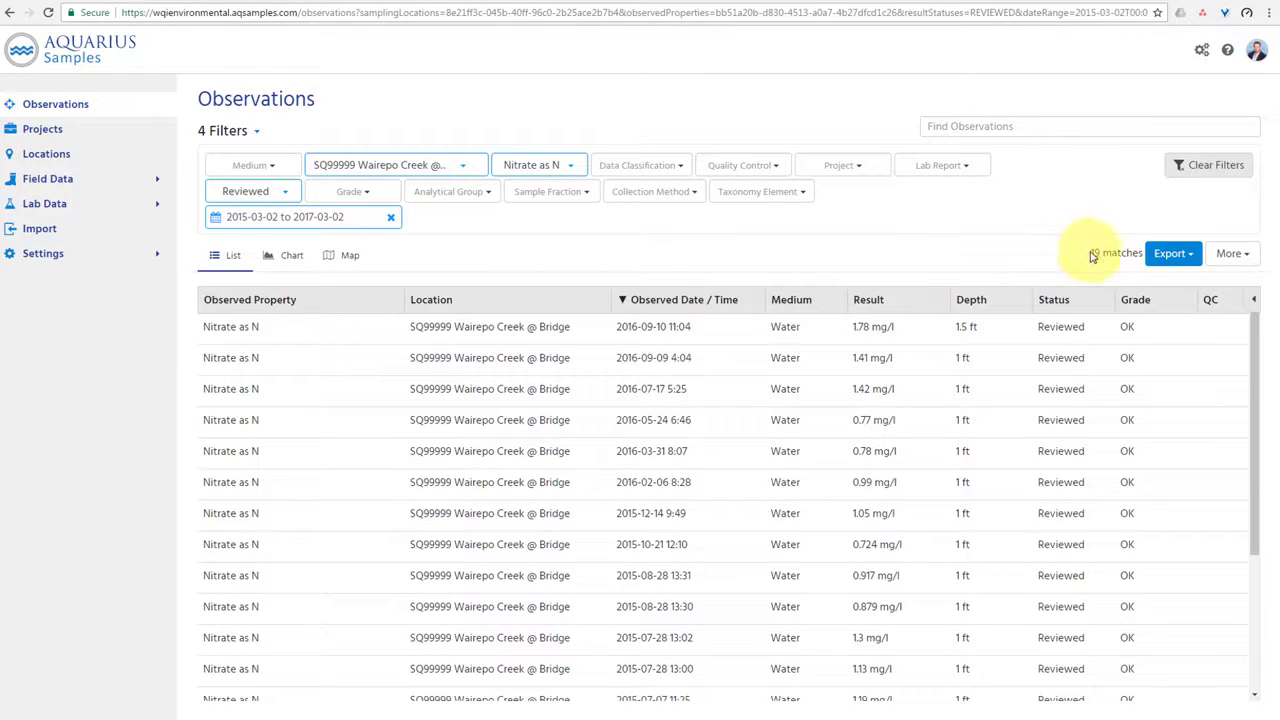
Check the match count of the filtered observations and the additional actions offered for them.
left_click_drag(1091, 253, 1148, 254)
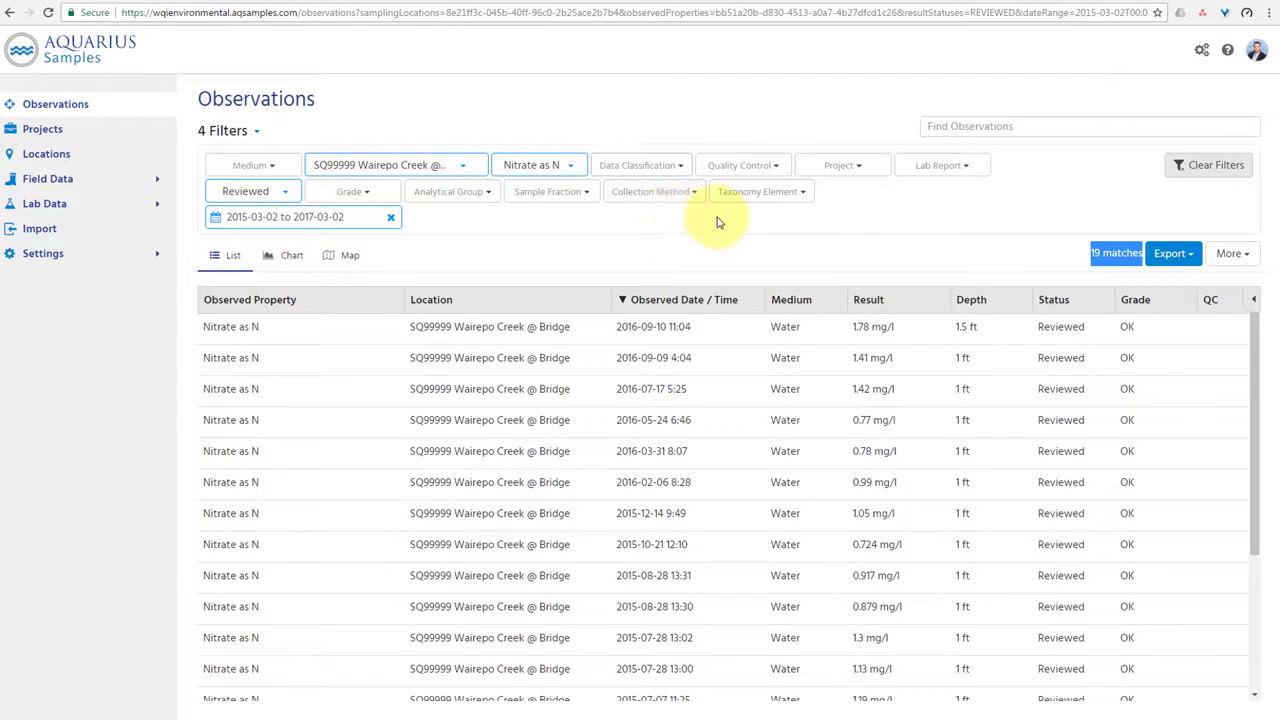
left_click(992, 249)
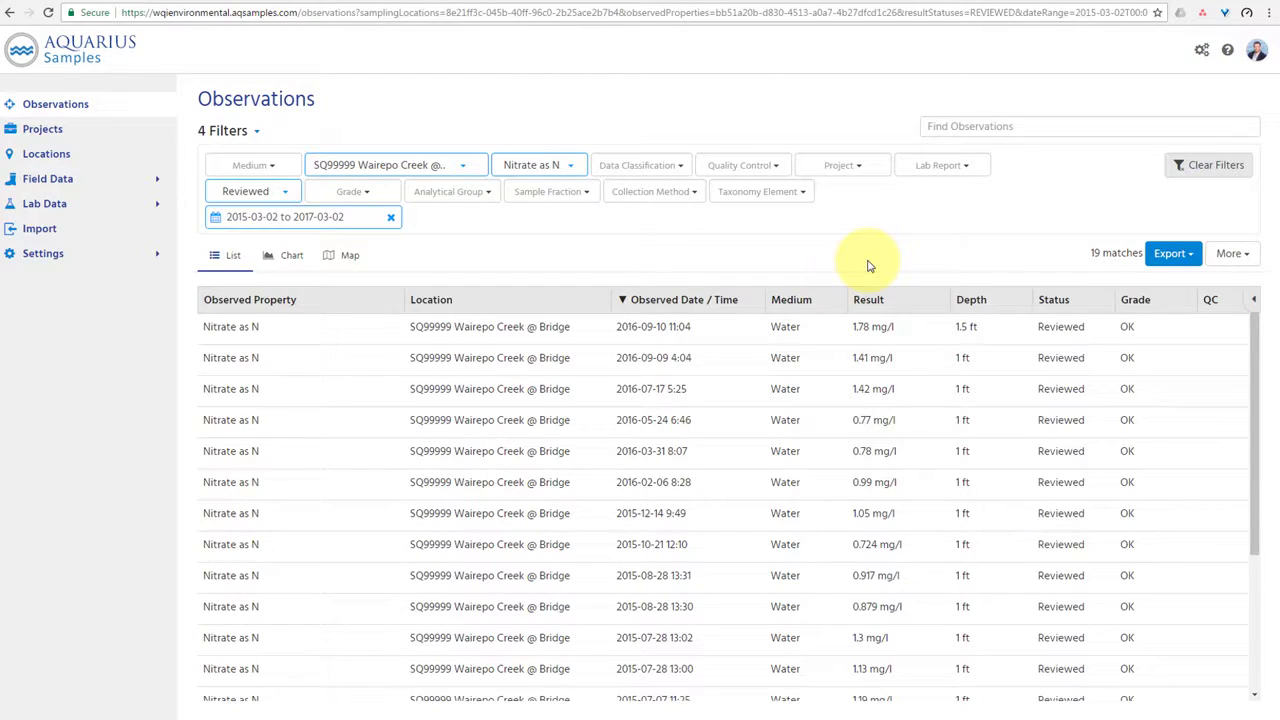
left_click(1248, 257)
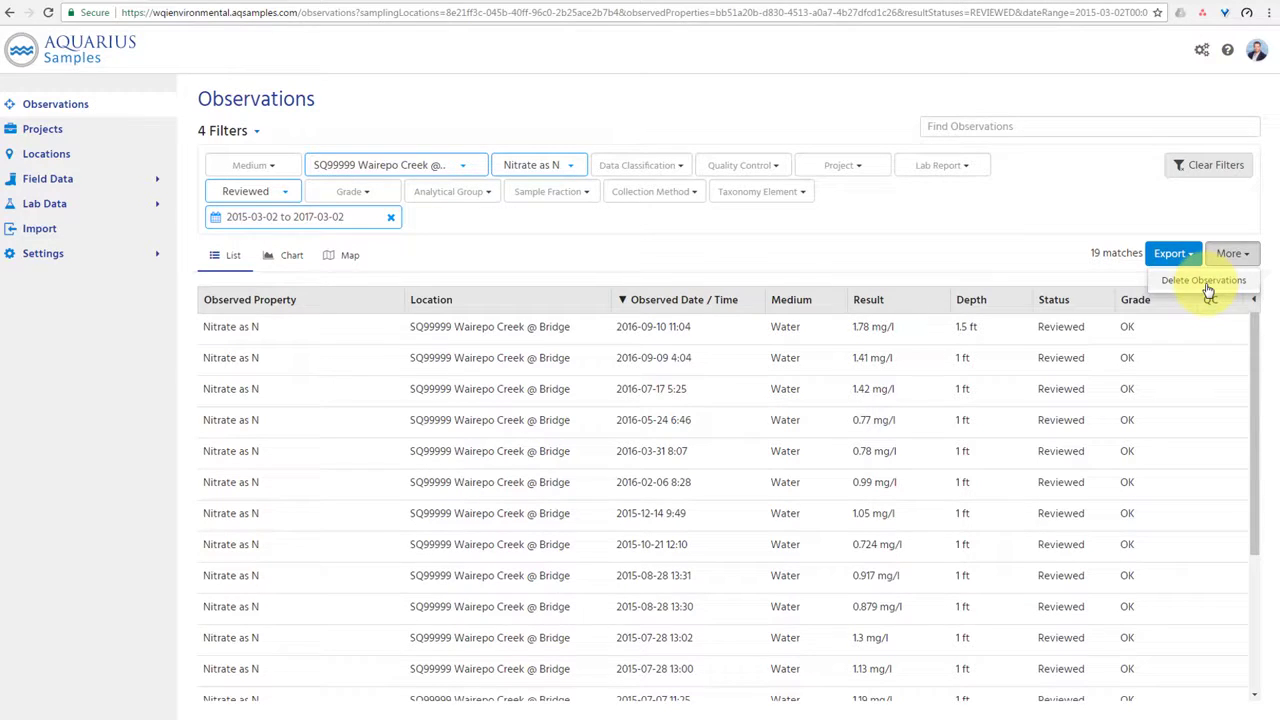
Chart the filtered observations as an XY time series and examine the details of the 1.89 mg/l point from 2015-04-28.
left_click(286, 263)
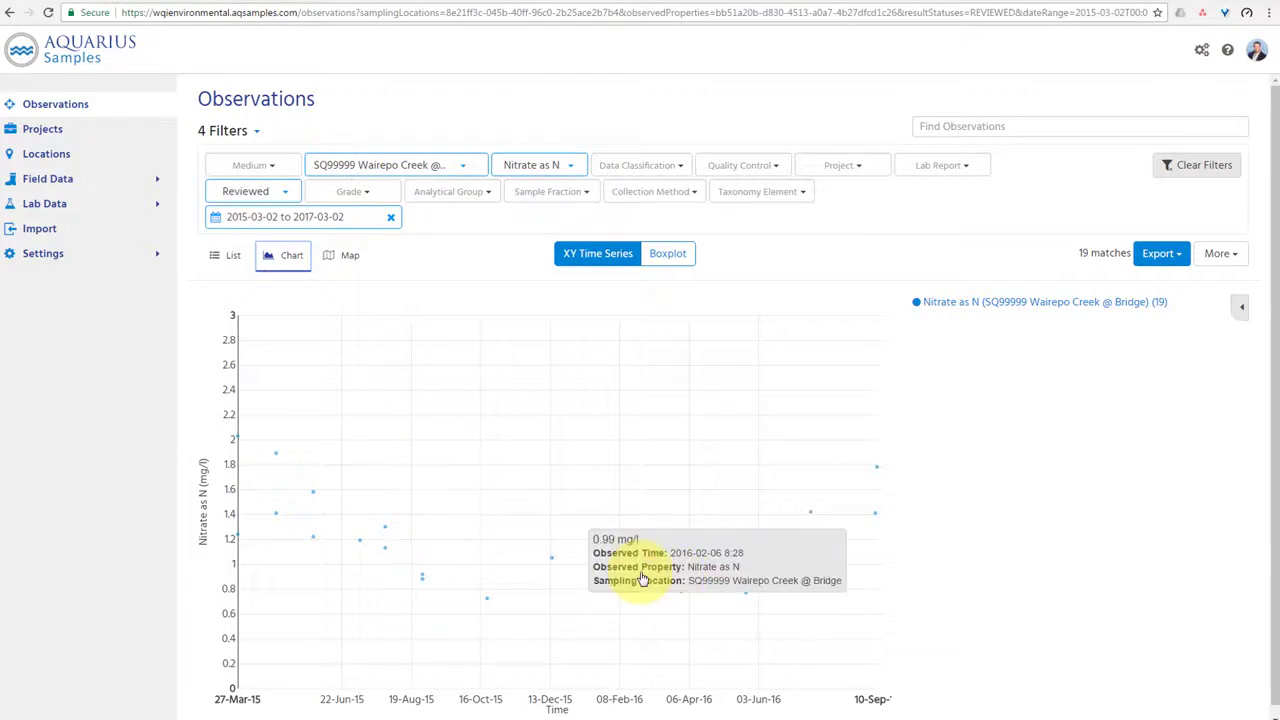
mouse_move(878, 473)
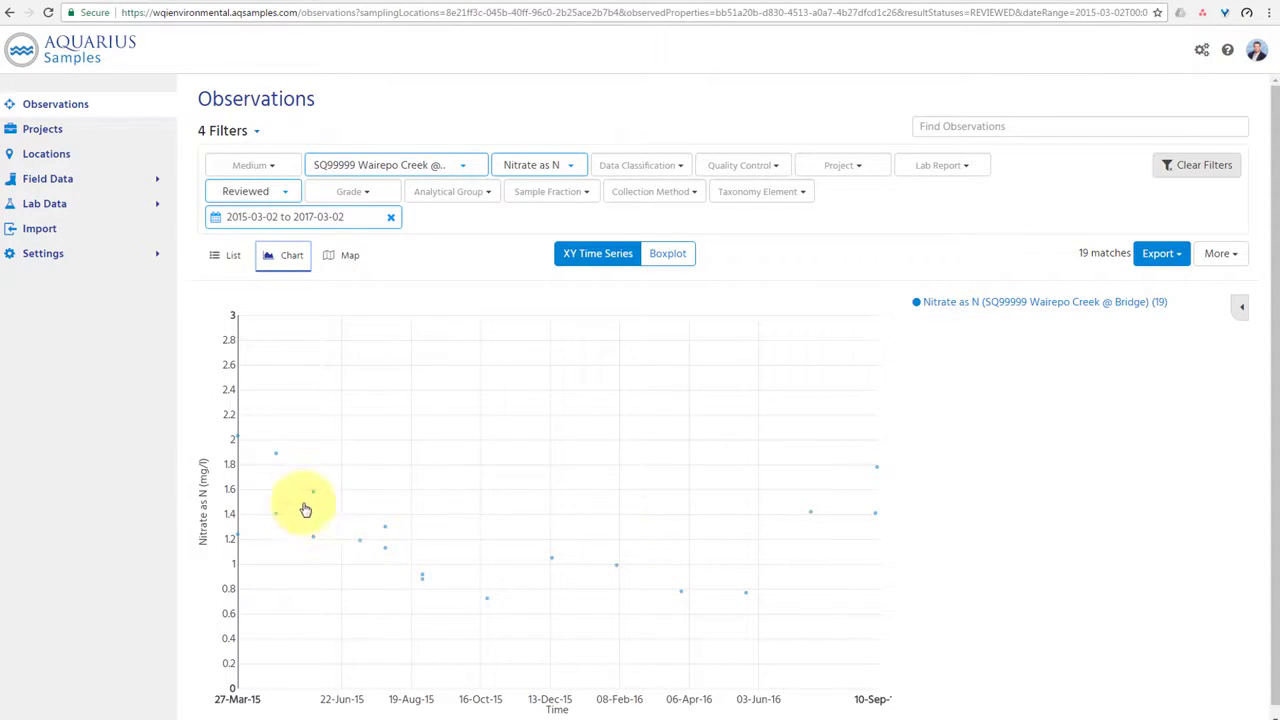
mouse_move(273, 455)
left_click(273, 455)
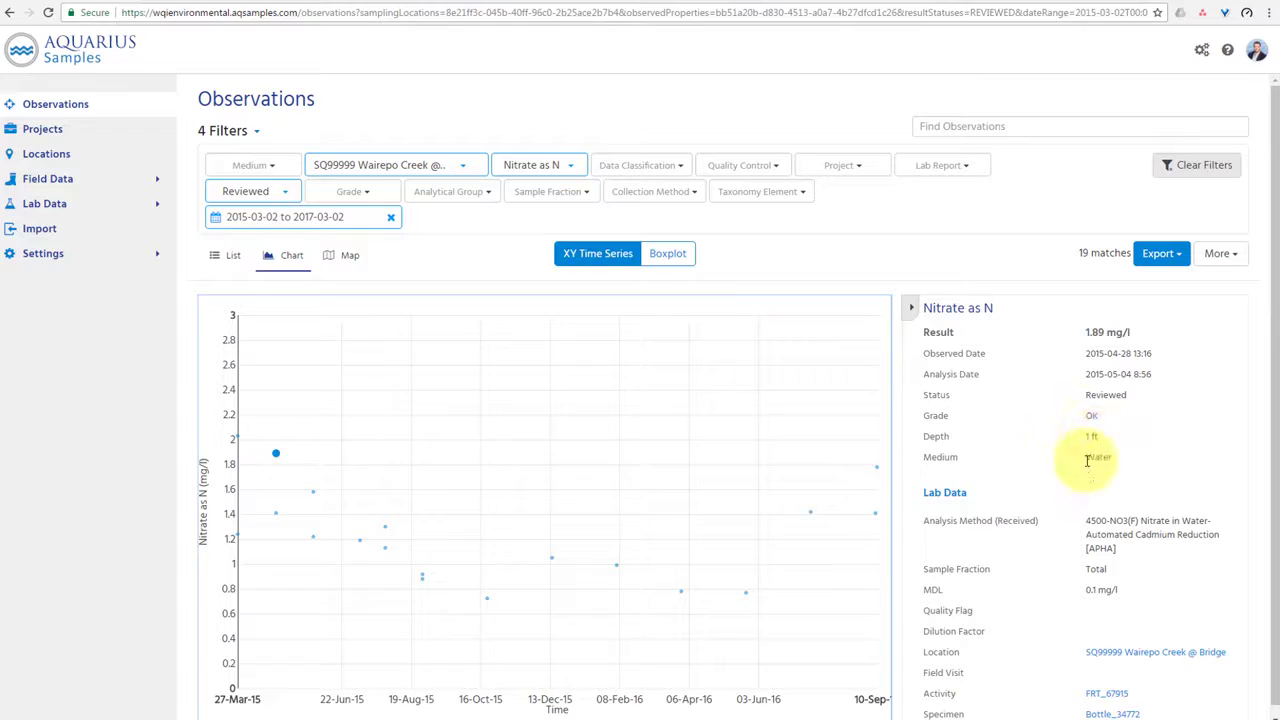
left_click(267, 168)
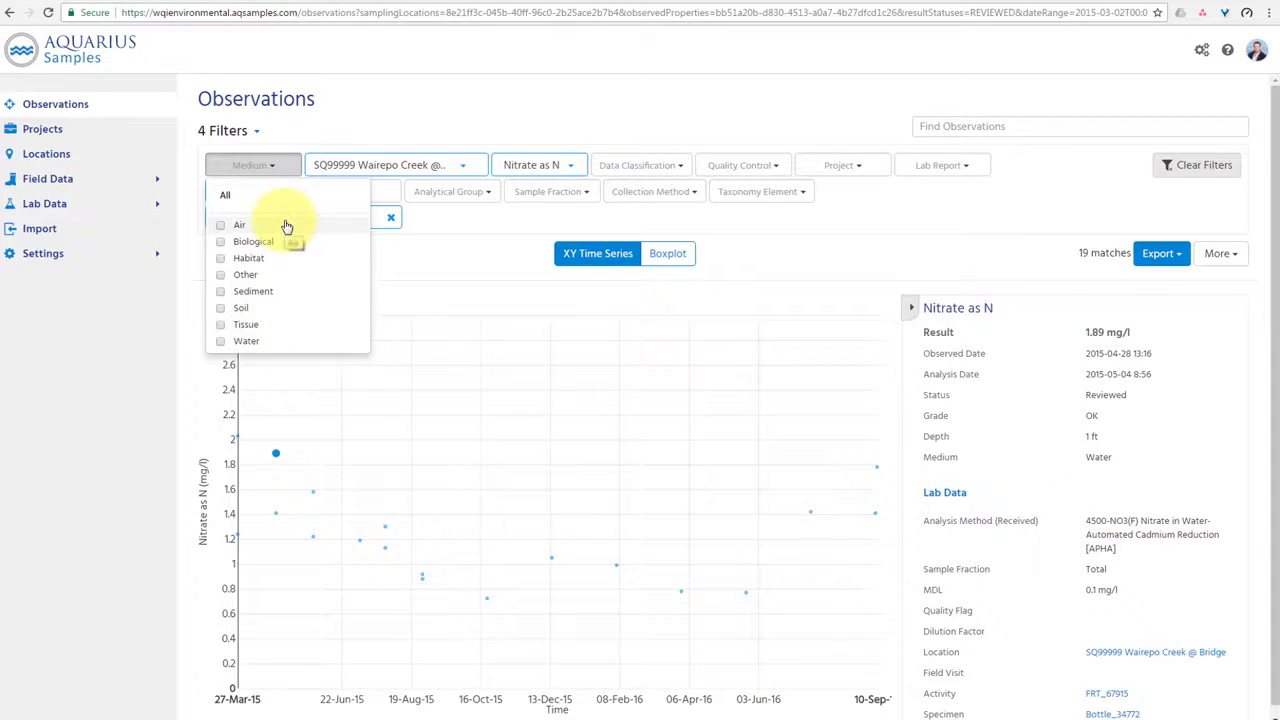
scroll(1104, 495, "down", 1)
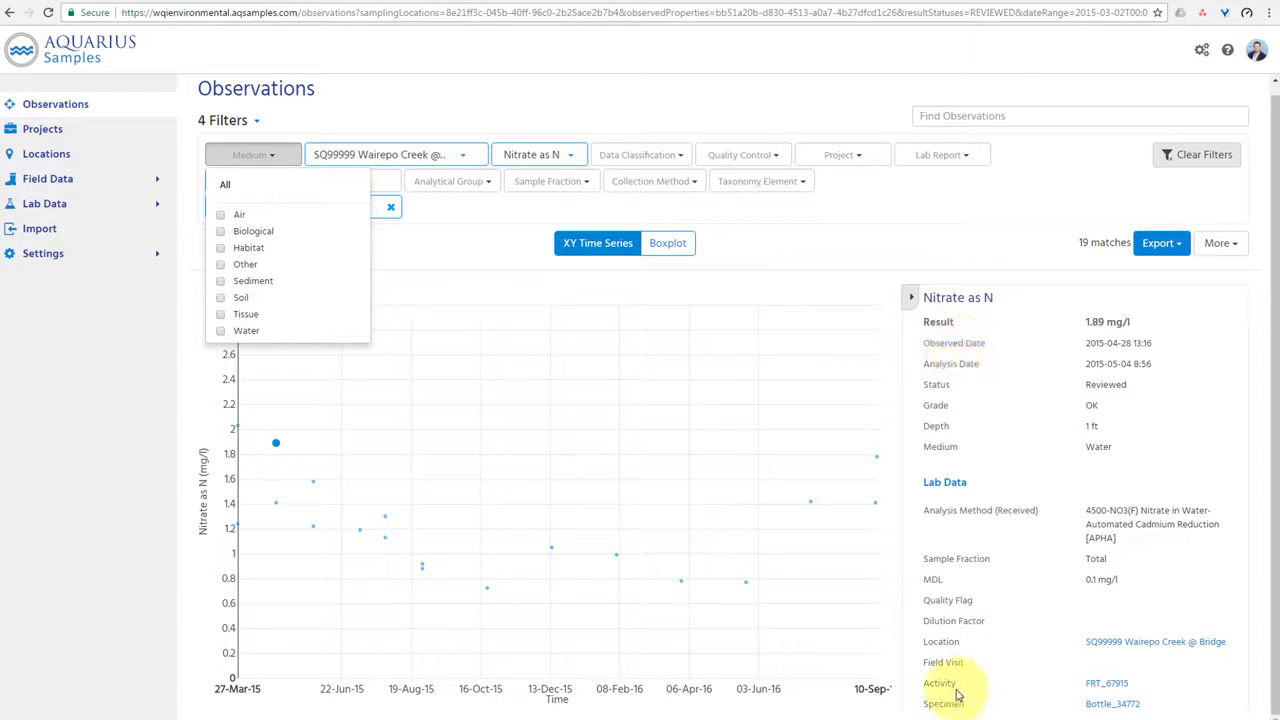
Follow the observation through specimen Bottle_34772 and sample FRT_67915 to its Nitrate as N result record and view the record's change history.
left_click(1118, 704)
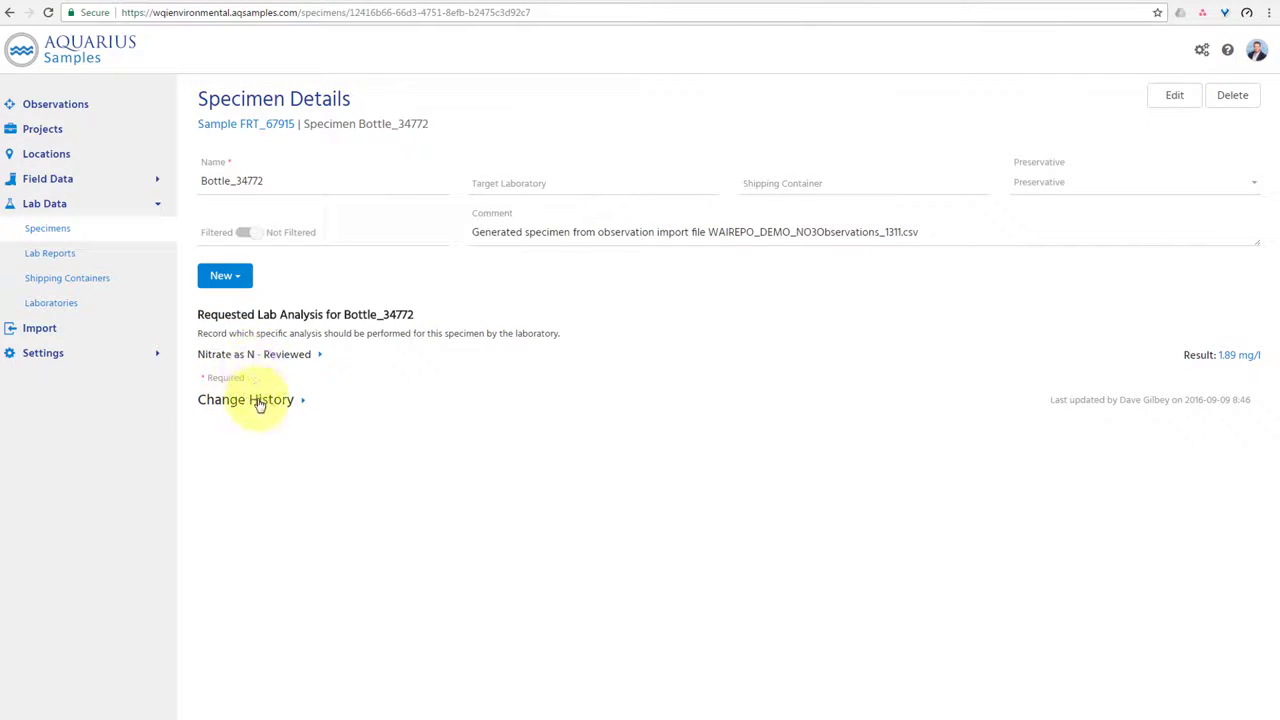
left_click(244, 126)
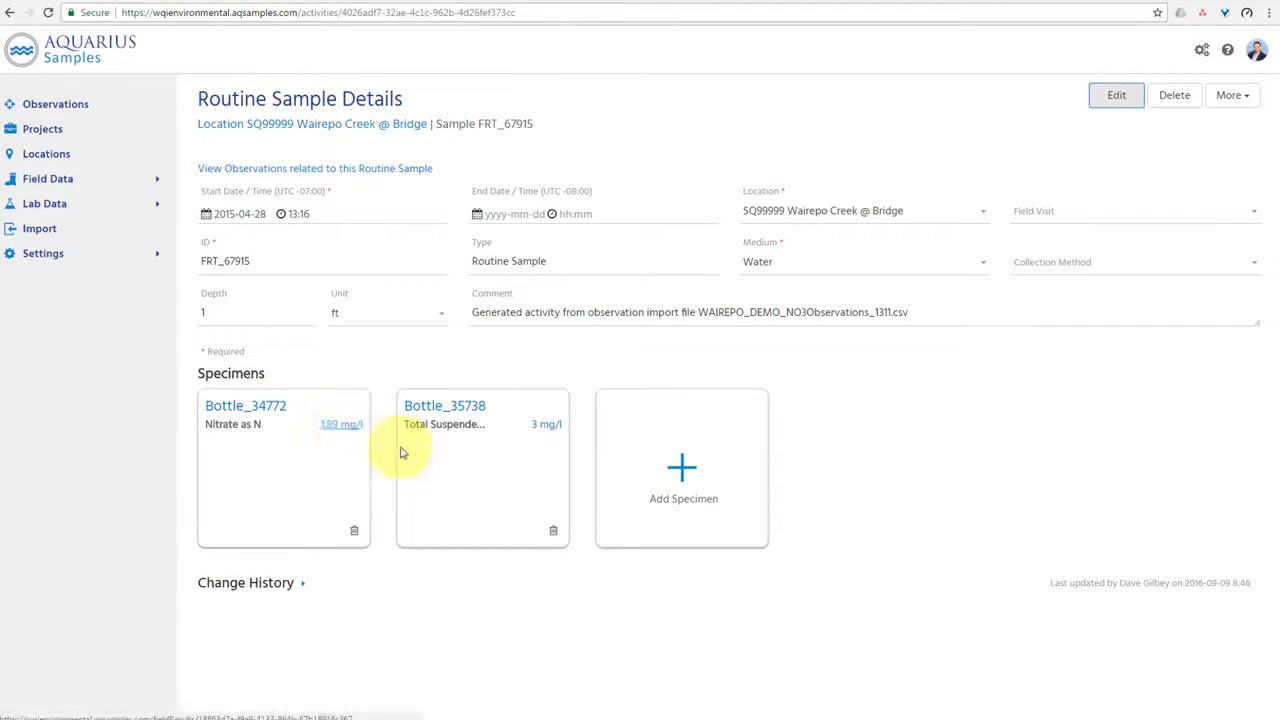
left_click(345, 428)
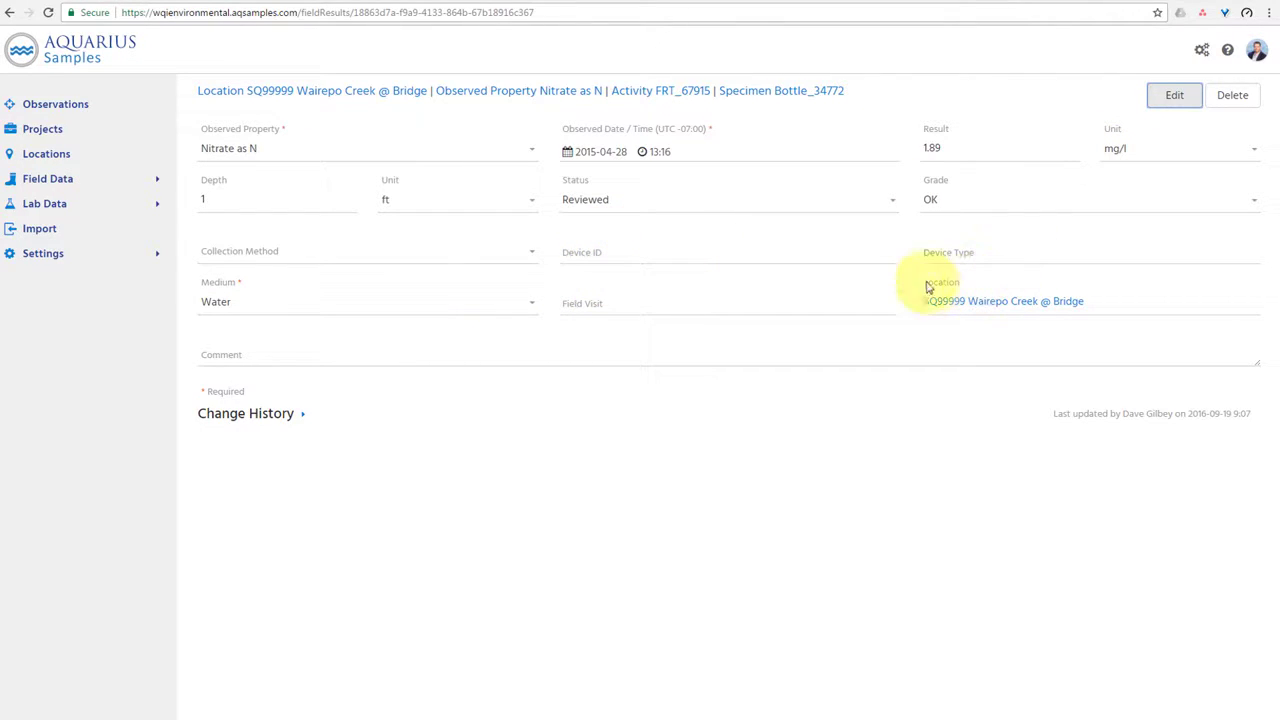
left_click(301, 416)
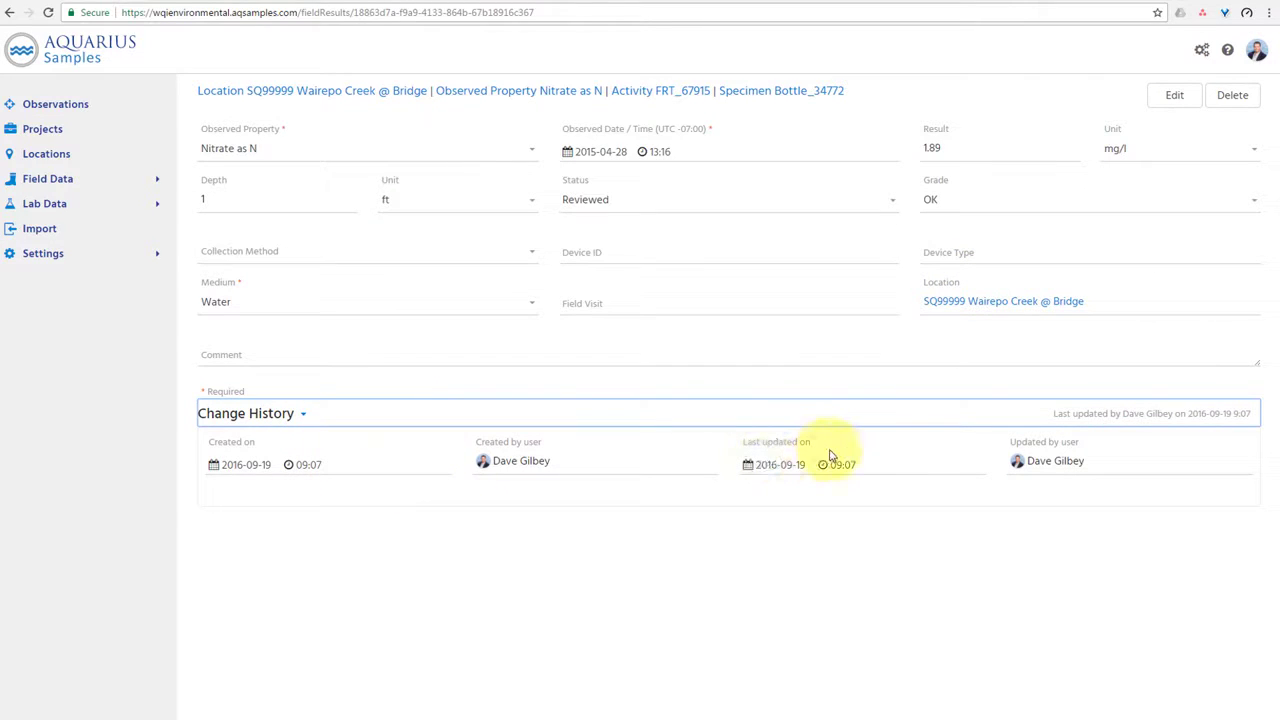
Set the Nitrate as N result to 1.98 mg/l and save the record.
left_click(1170, 100)
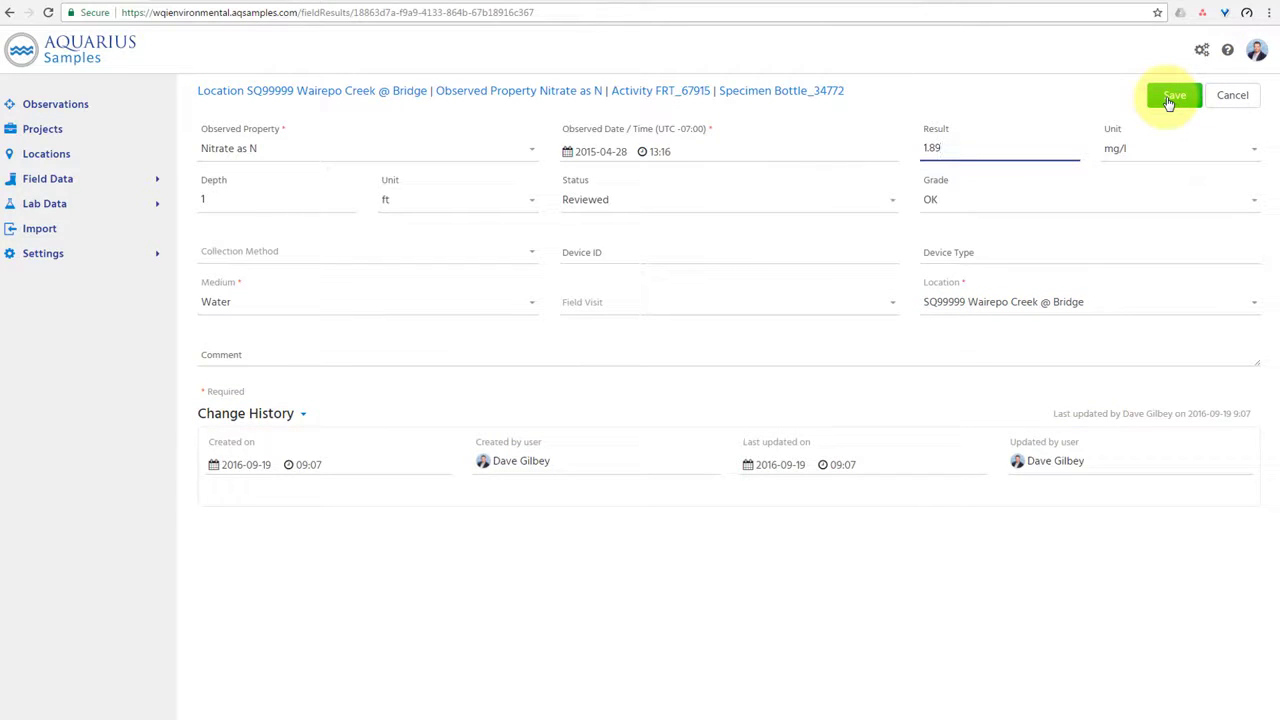
key("BackSpace")
key("BackSpace")
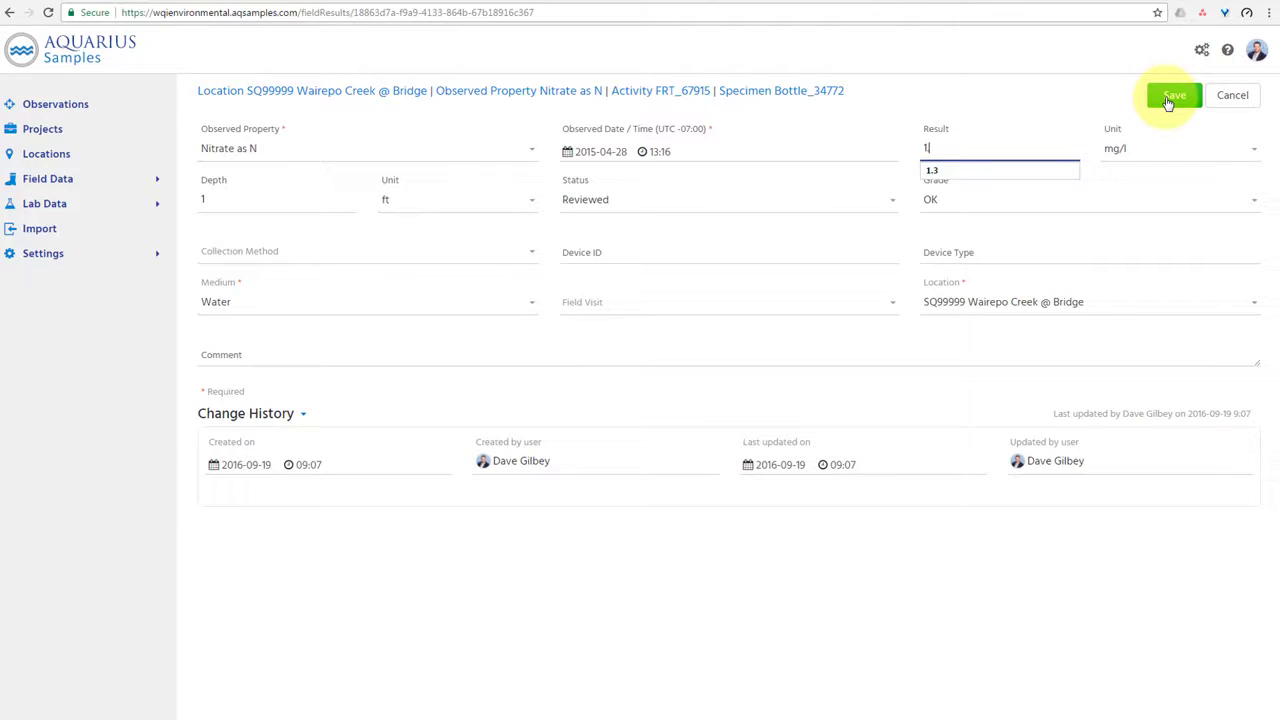
type(".98")
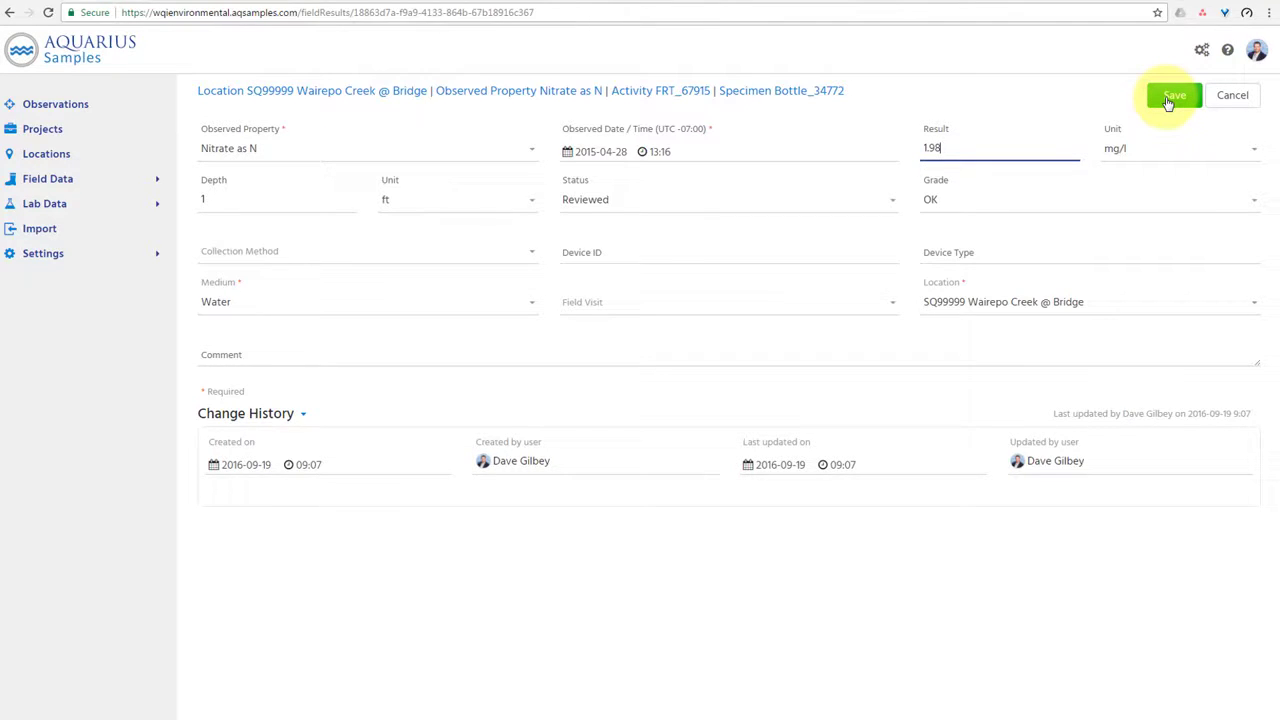
left_click(1168, 100)
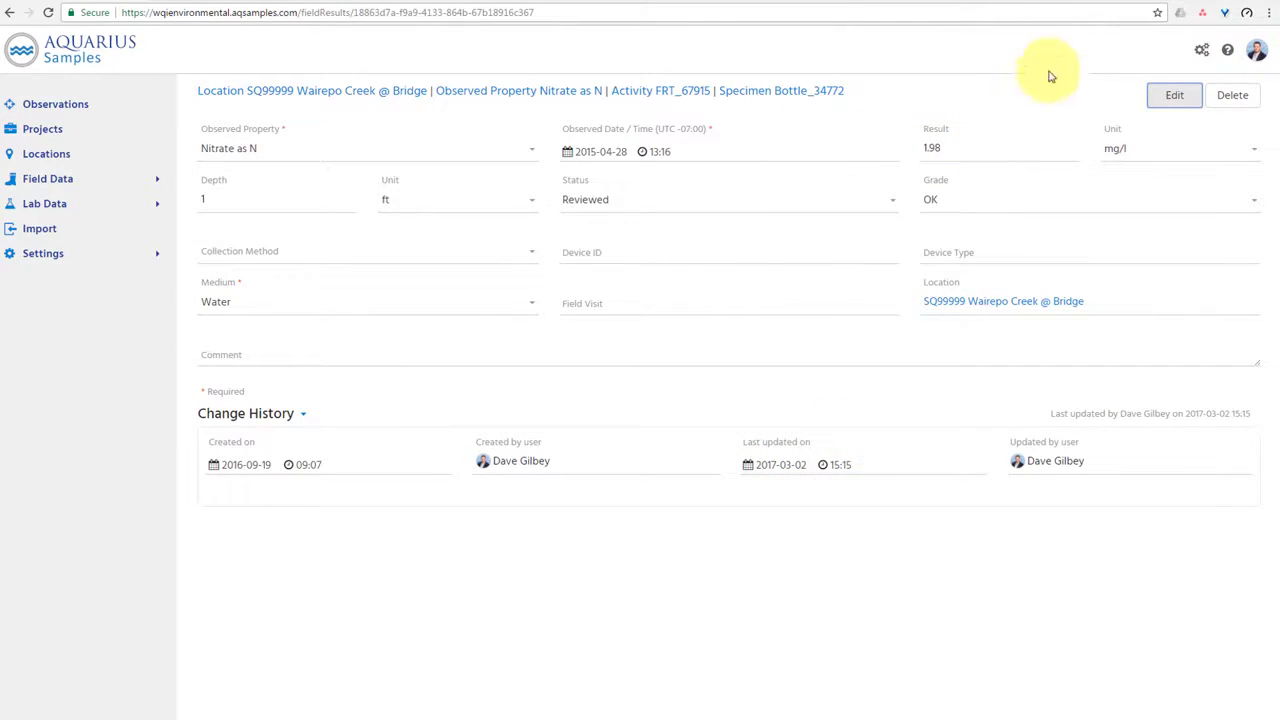
Return to the filtered observations, compare their time series and boxplot charts, and view the details of the 1.58 mg/l boxplot point.
left_click(77, 106)
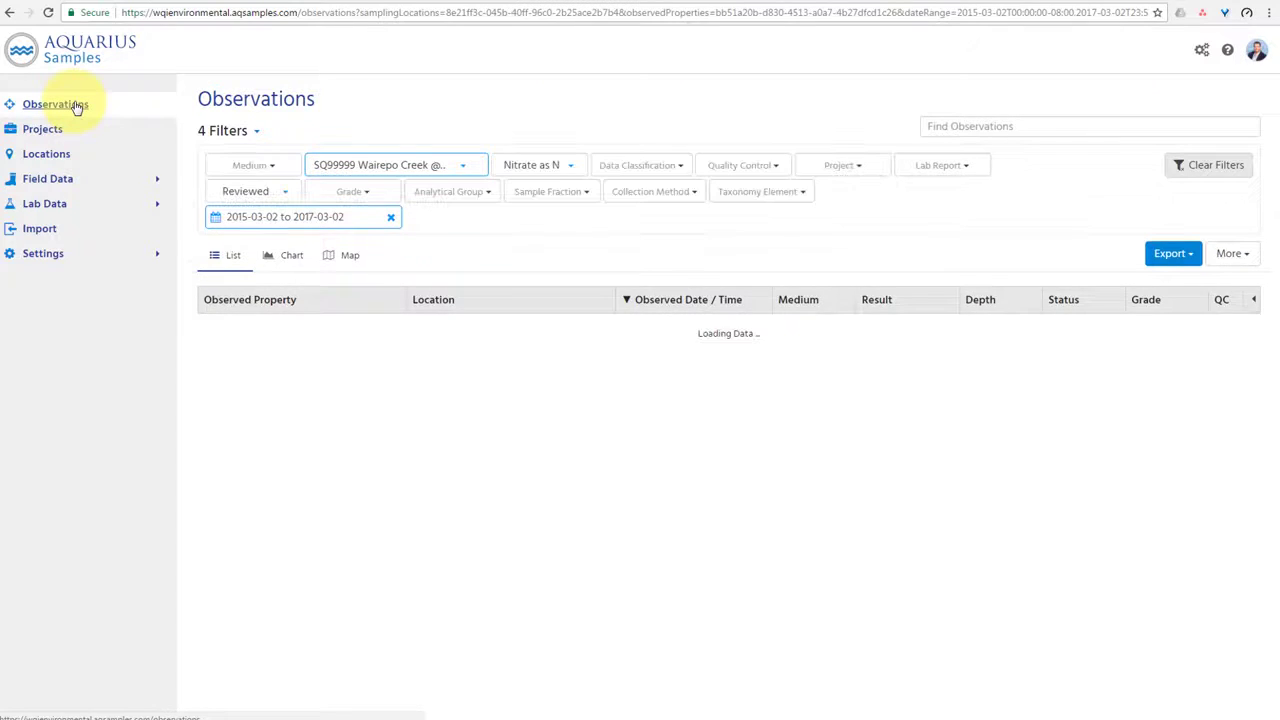
left_click(292, 258)
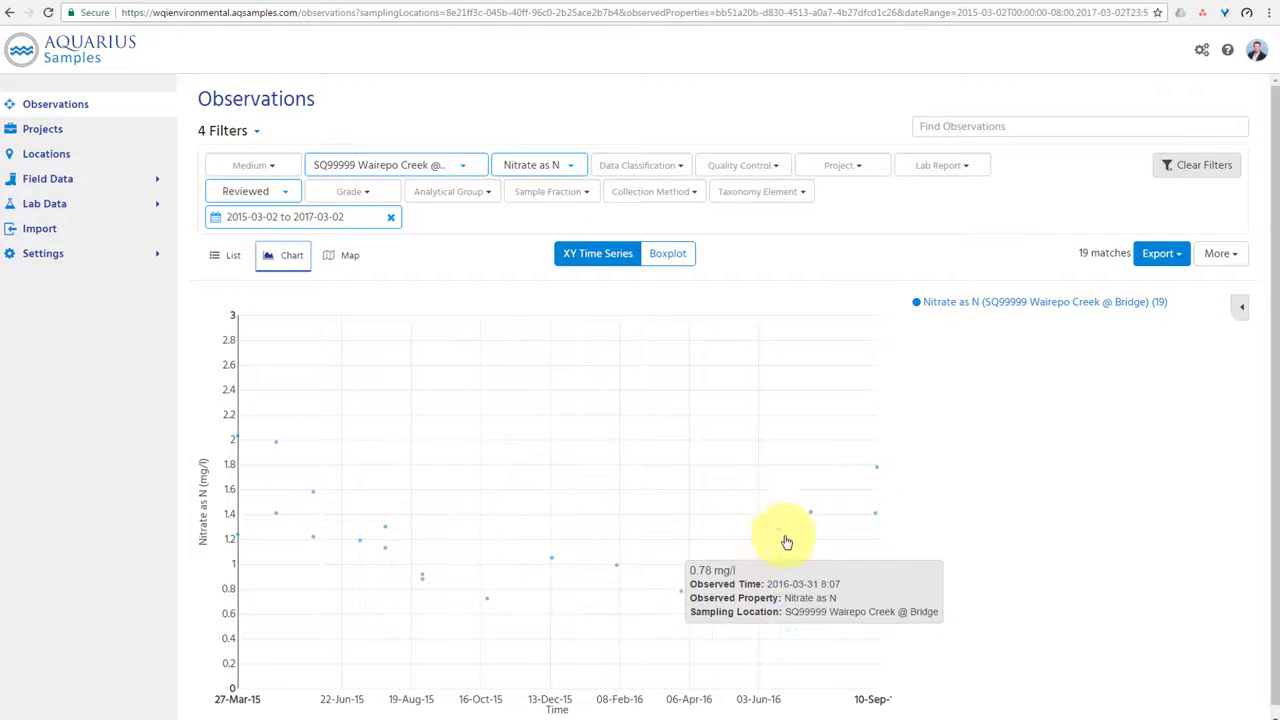
left_click(687, 260)
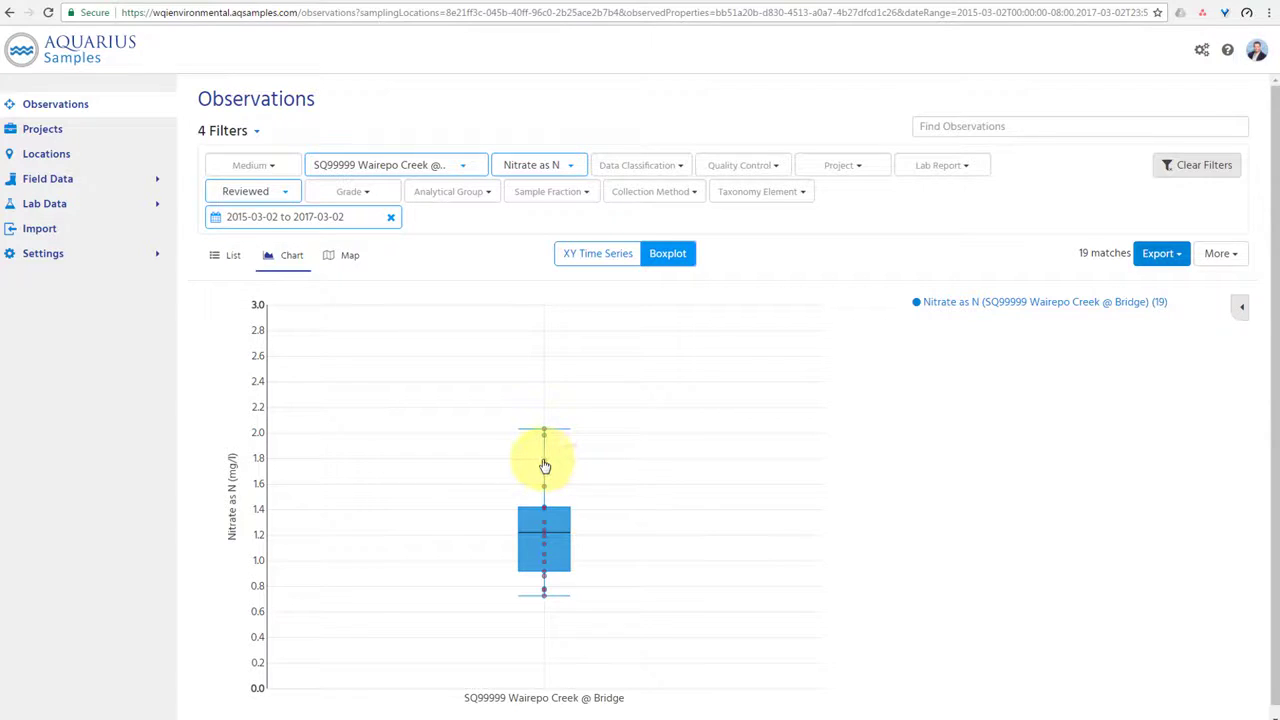
mouse_move(547, 467)
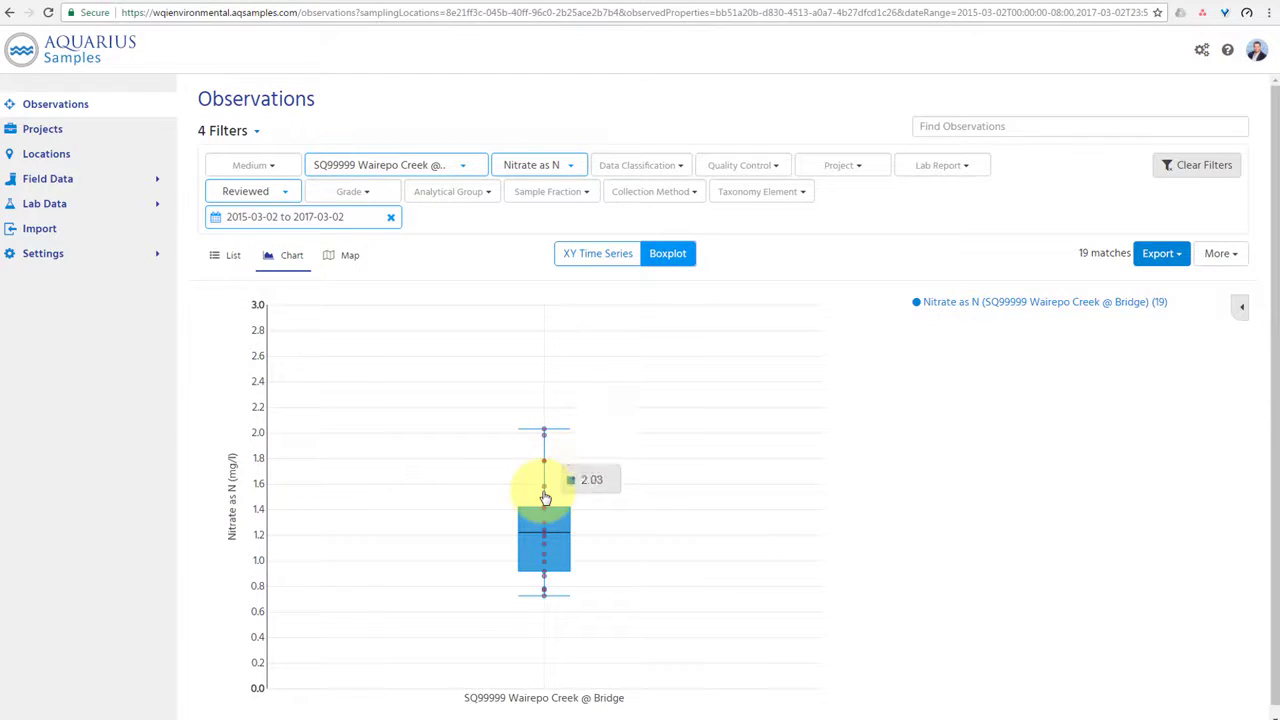
left_click(546, 491)
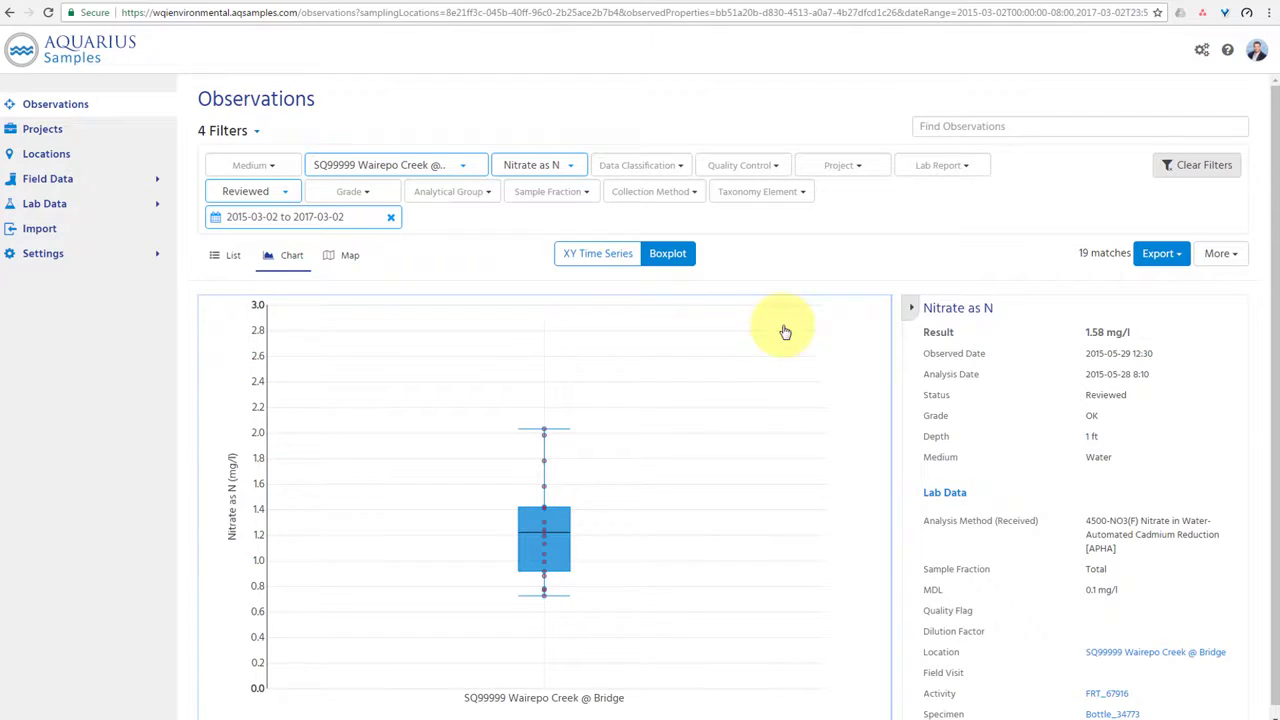
Show the filtered nitrate observations on the map.
left_click(350, 257)
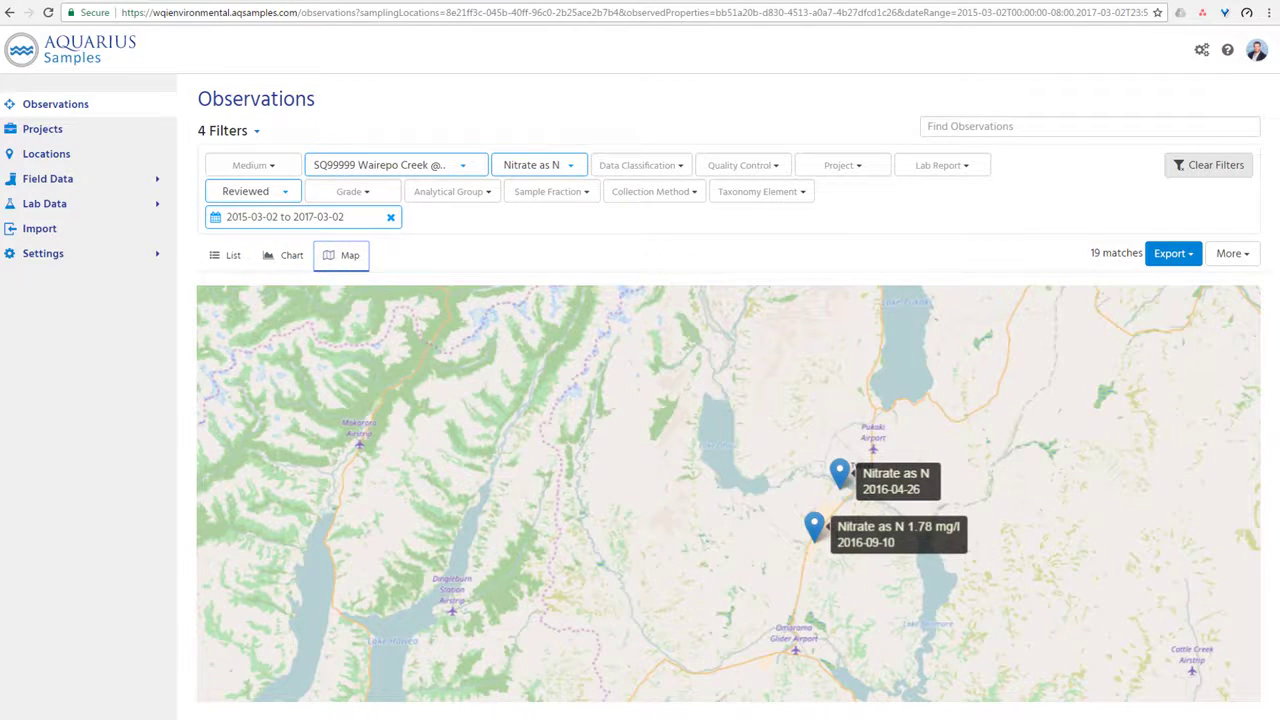